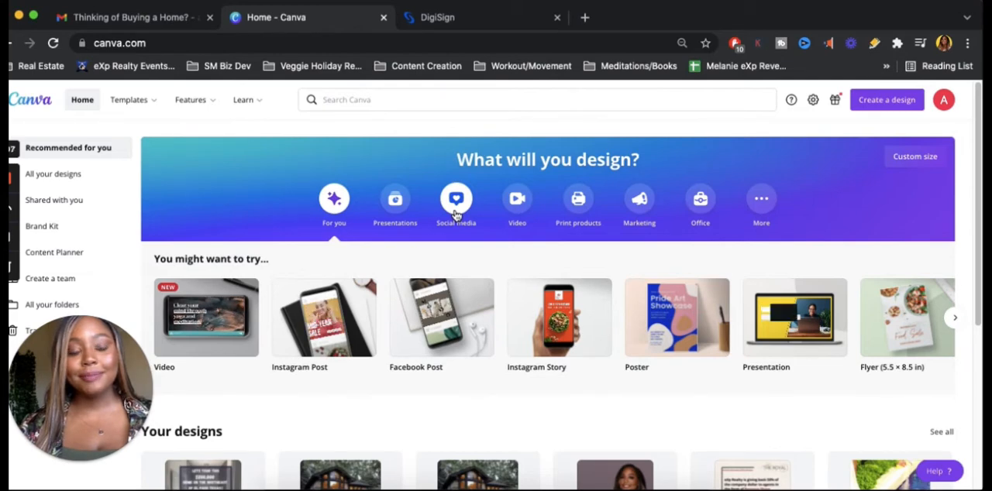
Create a new blank Instagram Story design from the social media formats
left_click(455, 209)
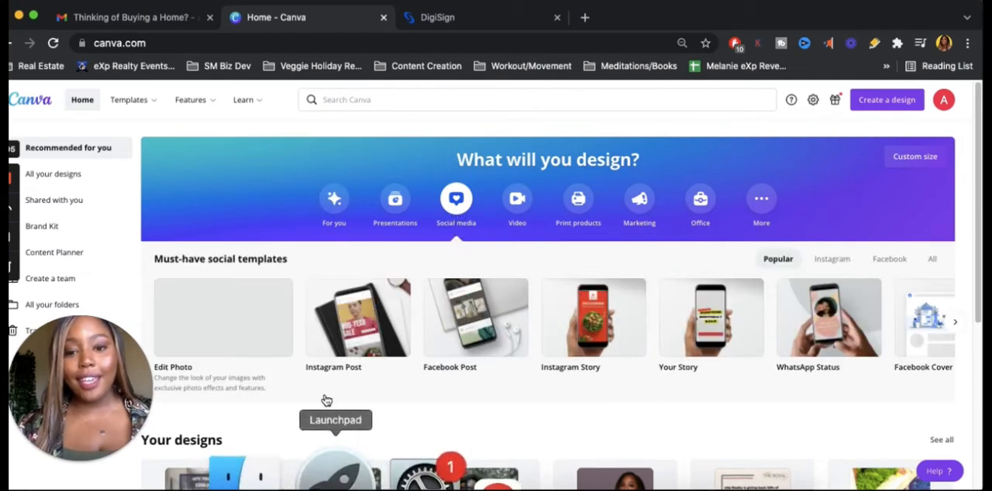
left_click(583, 323)
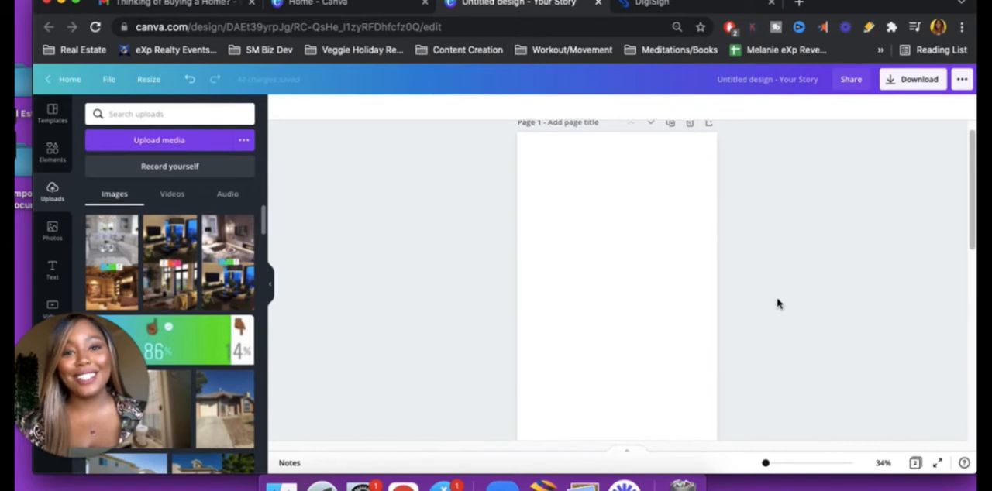
Try the green 86%/14% poll image over the existing poll sticker between the photos on page 2, and delete it
scroll(777, 303, "down", 5)
scroll(778, 303, "down", 4)
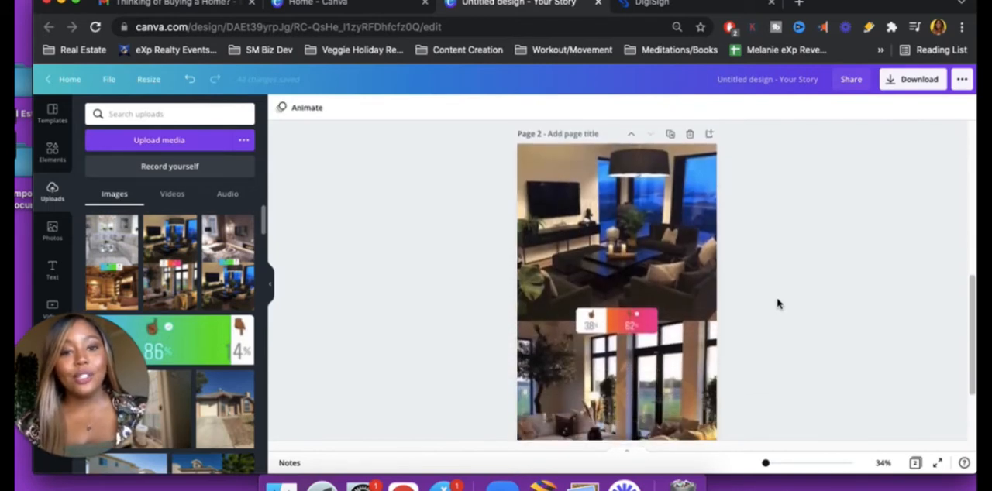
scroll(777, 303, "up", 2)
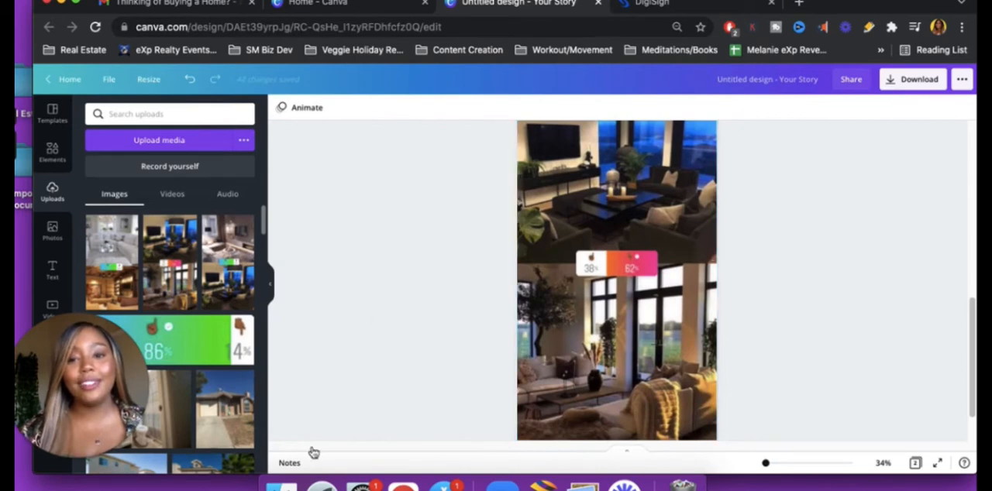
left_click_drag(203, 341, 643, 260)
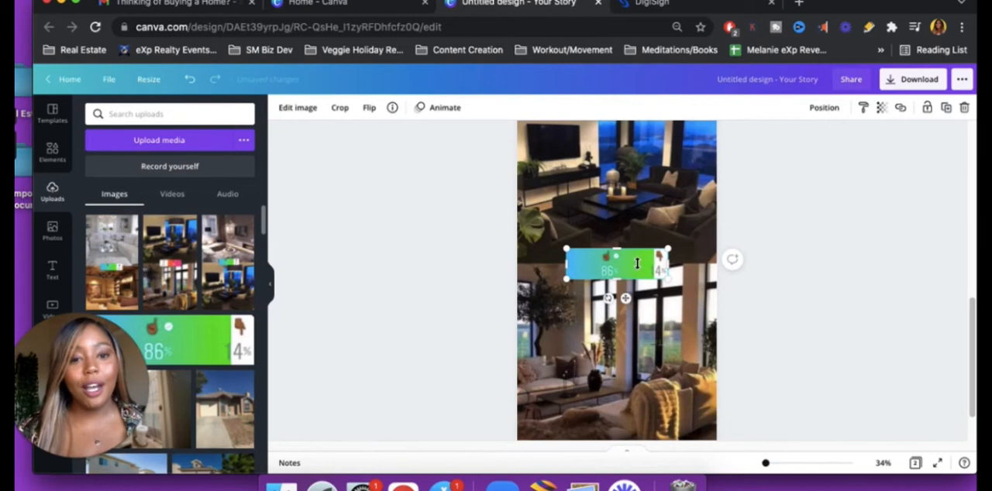
left_click(802, 298)
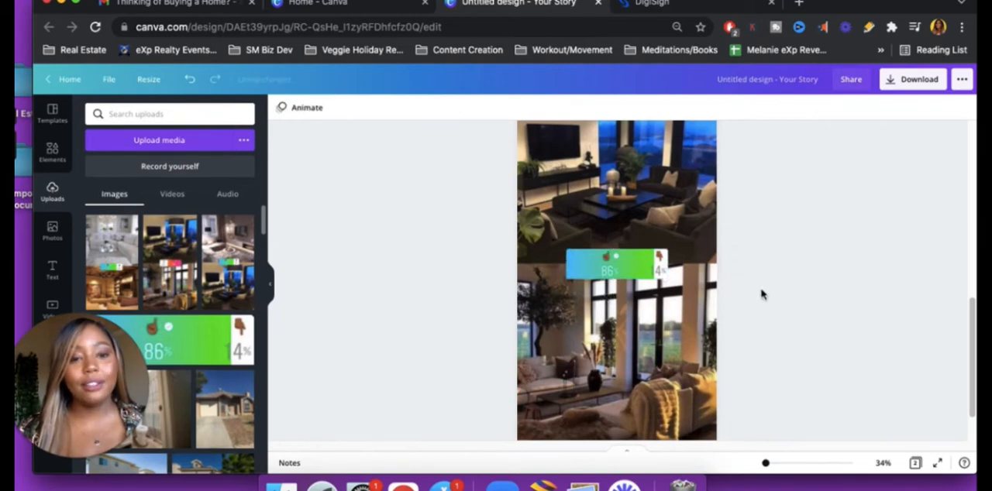
left_click(648, 268)
key("Delete")
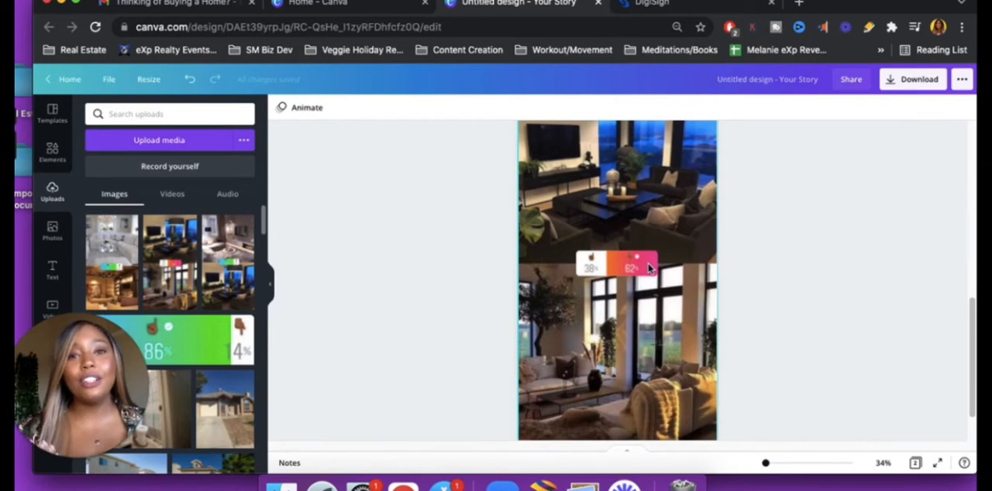
Rename the design "RE This or THat Living Room Edition"
scroll(644, 263, "up", 8)
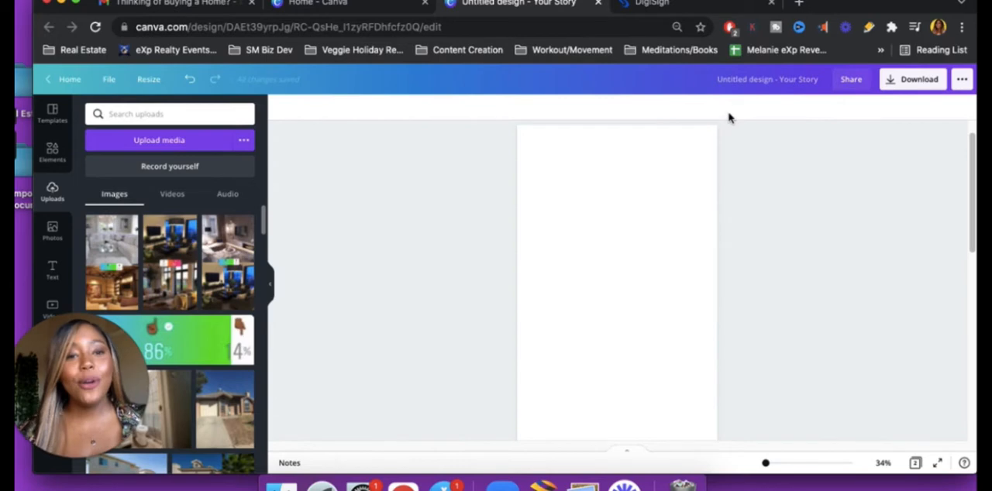
left_click(749, 80)
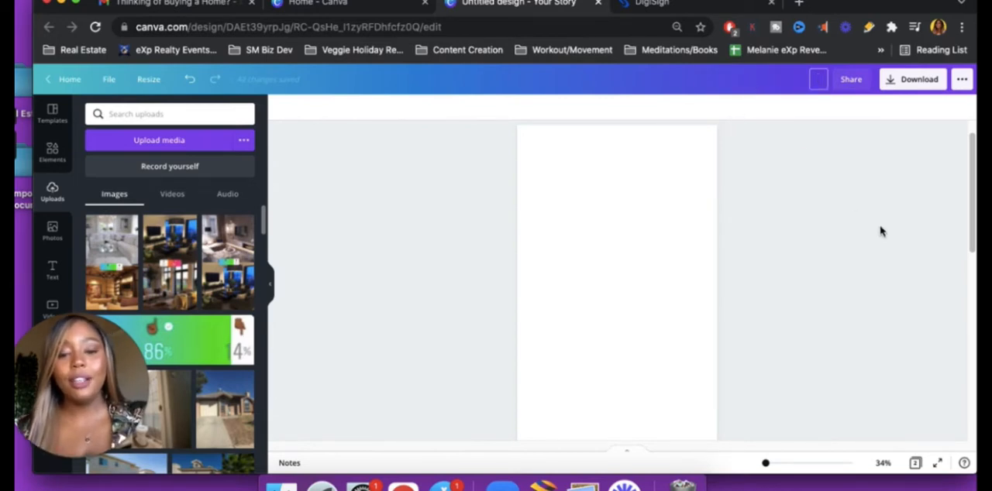
type("RE Th")
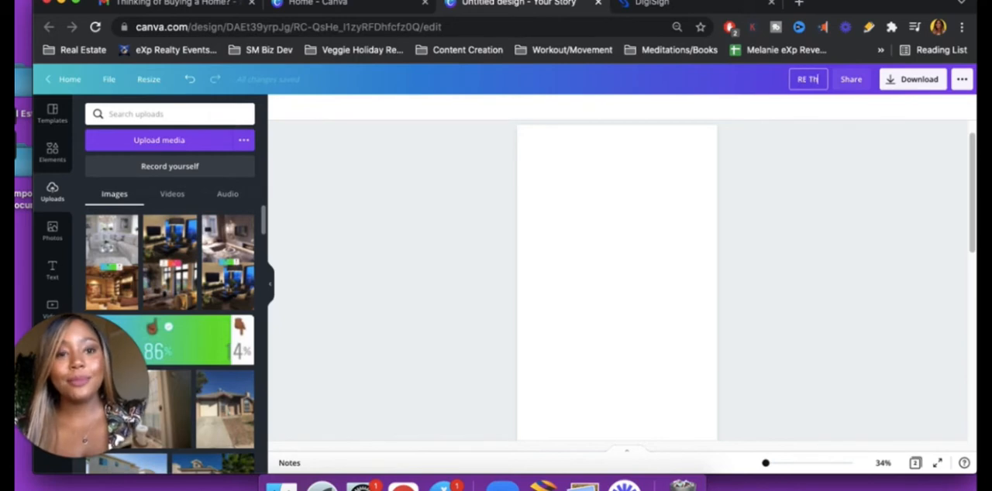
type("is or THa")
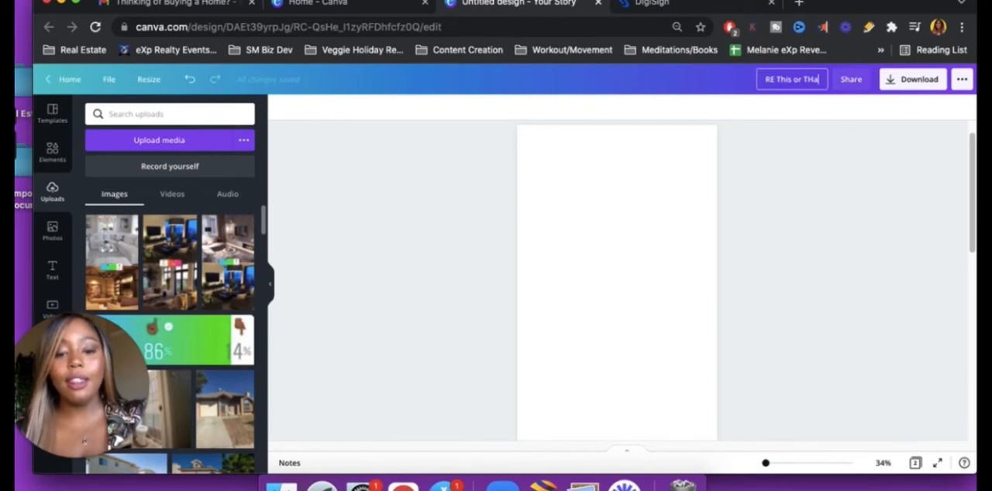
type("t")
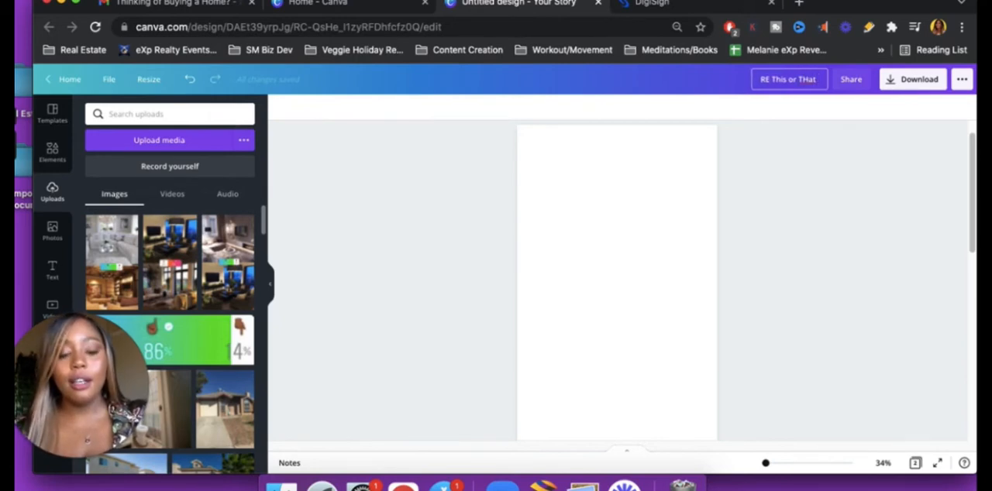
type(" Living Ro")
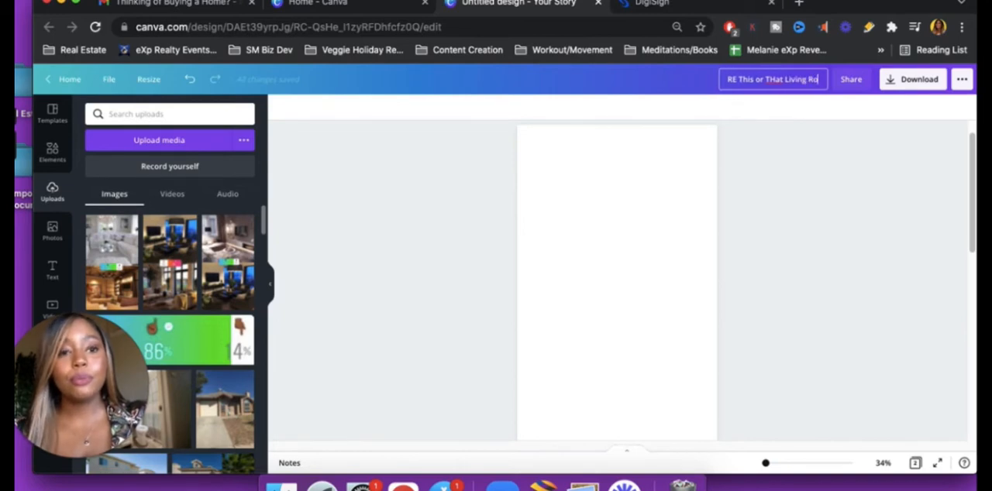
type("om Edition")
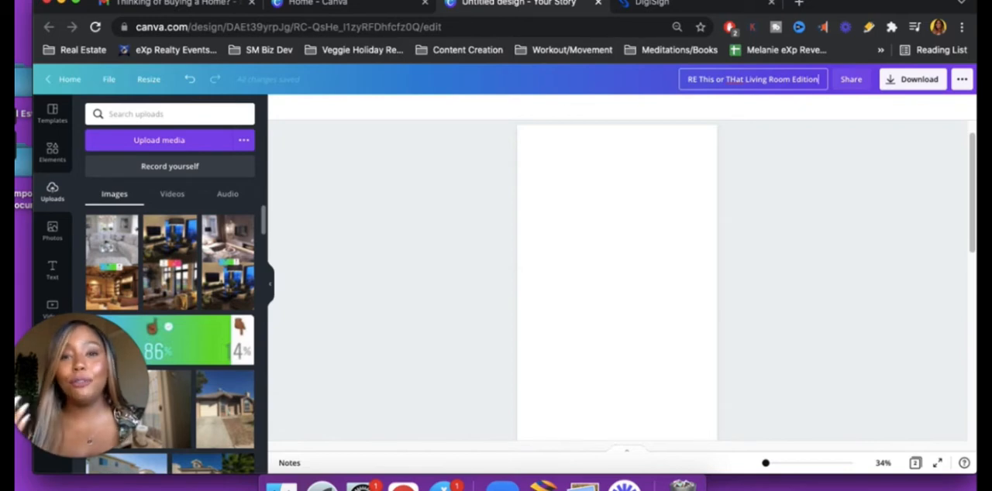
left_click(522, 278)
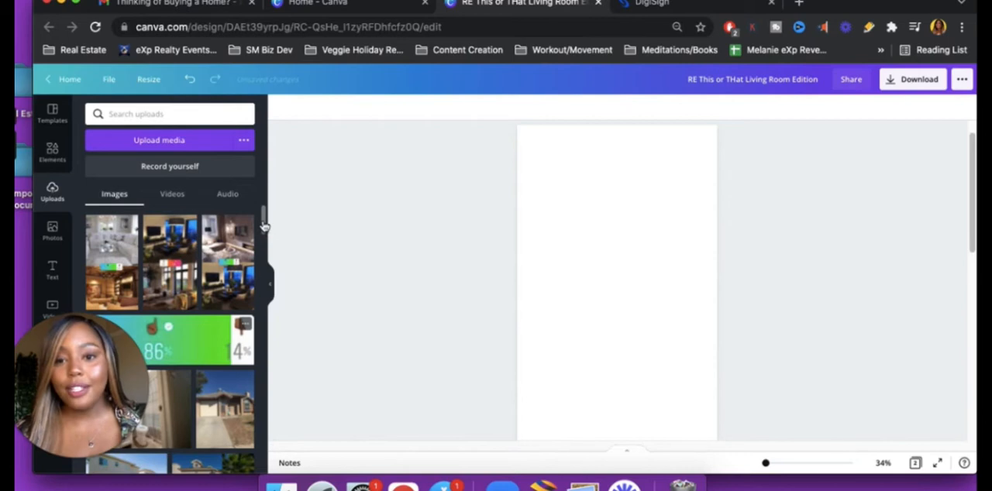
Add the uploaded photo of the warm wood-panelled living room with tall windows to blank page 1
scroll(257, 324, "down", 2)
scroll(232, 362, "down", 10)
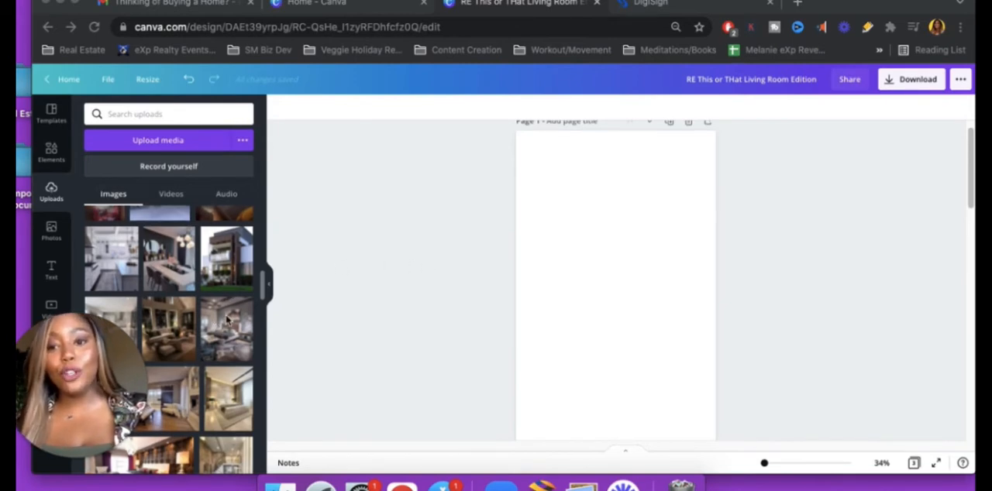
scroll(217, 317, "up", 3)
scroll(221, 318, "down", 2)
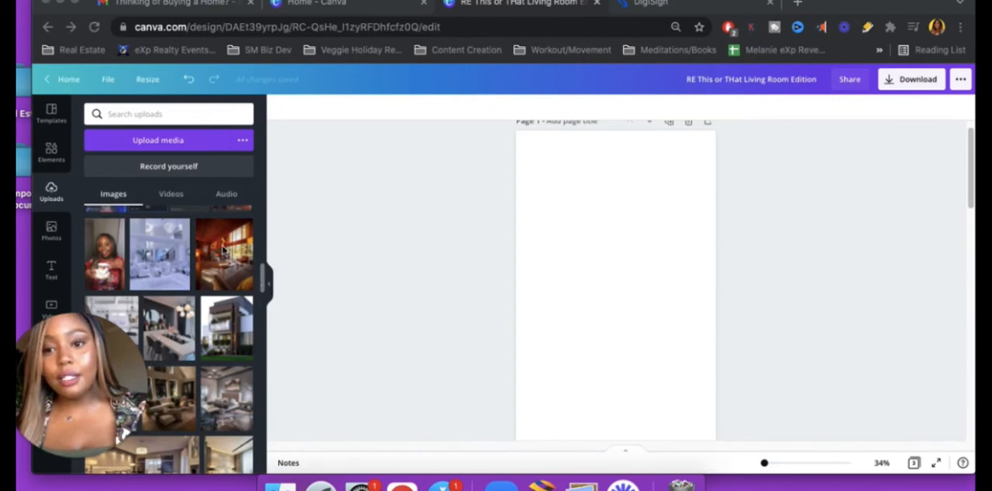
mouse_move(223, 253)
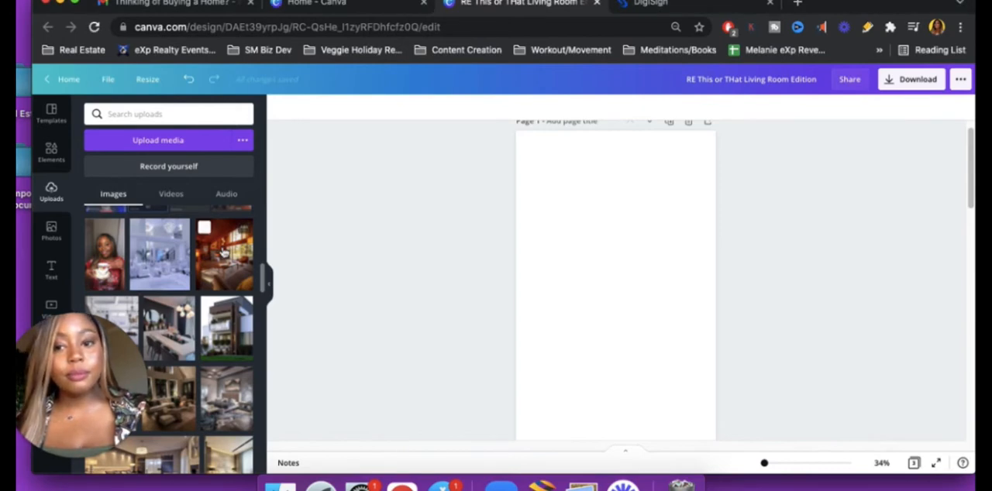
left_click(223, 252)
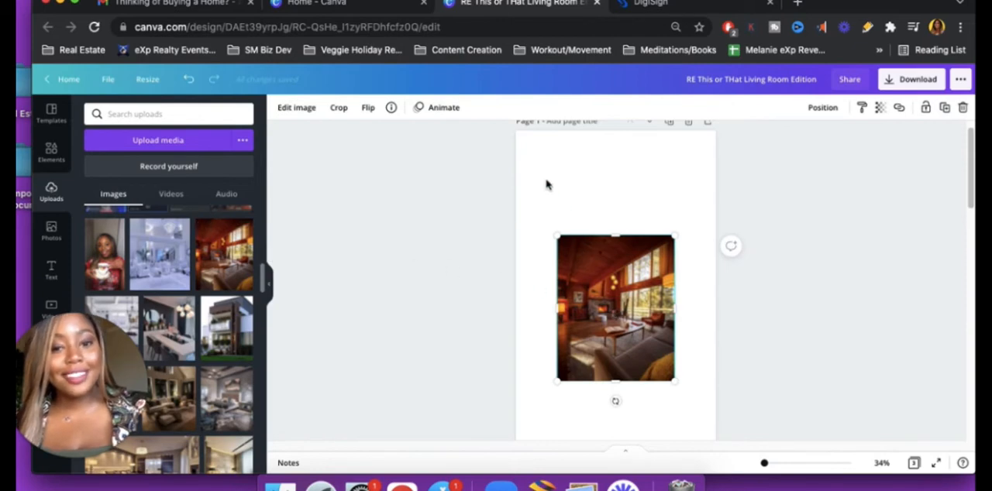
Move the wood-panelled living room photo into page 1's upper-left corner and extend its upper edge flush with the page
left_click_drag(536, 156, 540, 160)
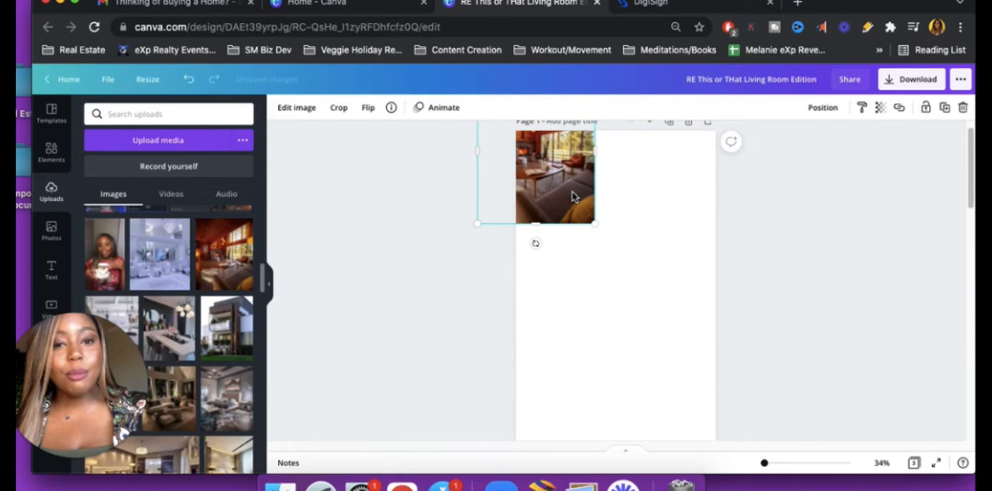
left_click_drag(573, 197, 573, 193)
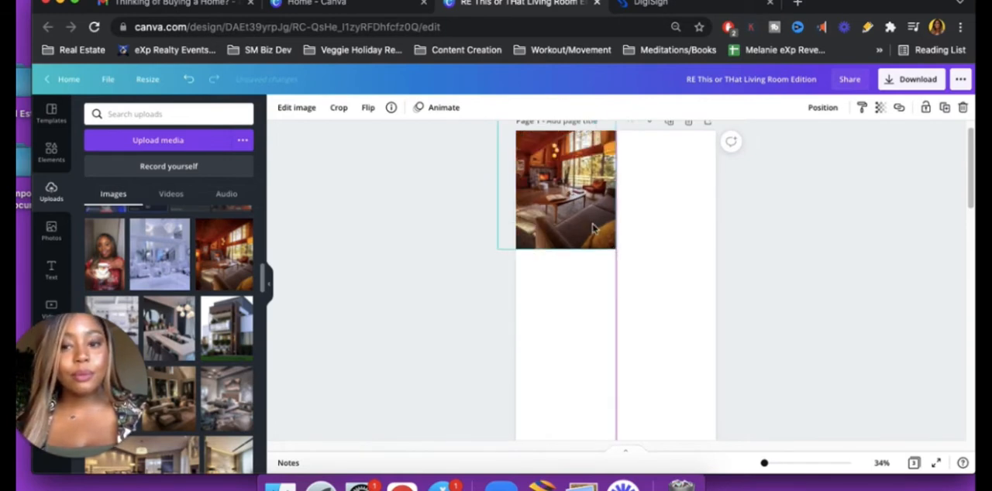
left_click_drag(616, 249, 634, 280)
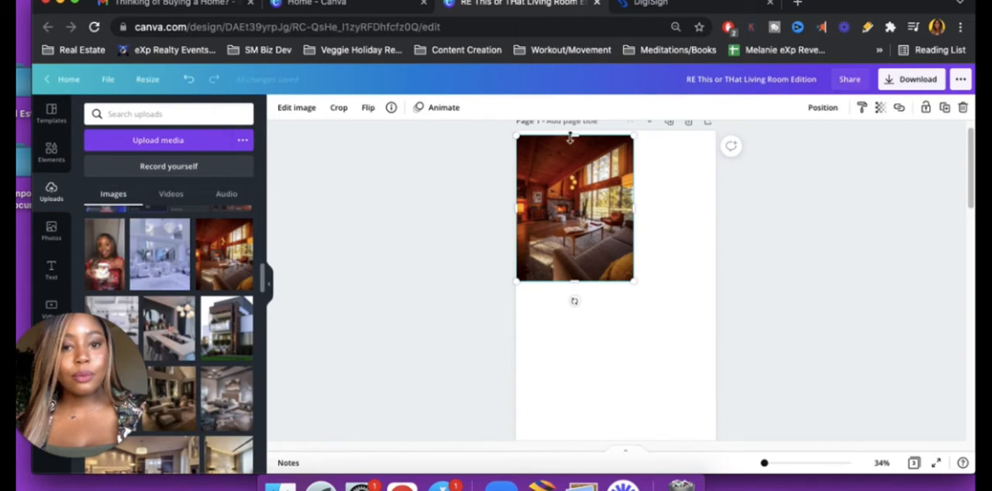
left_click_drag(579, 131, 579, 132)
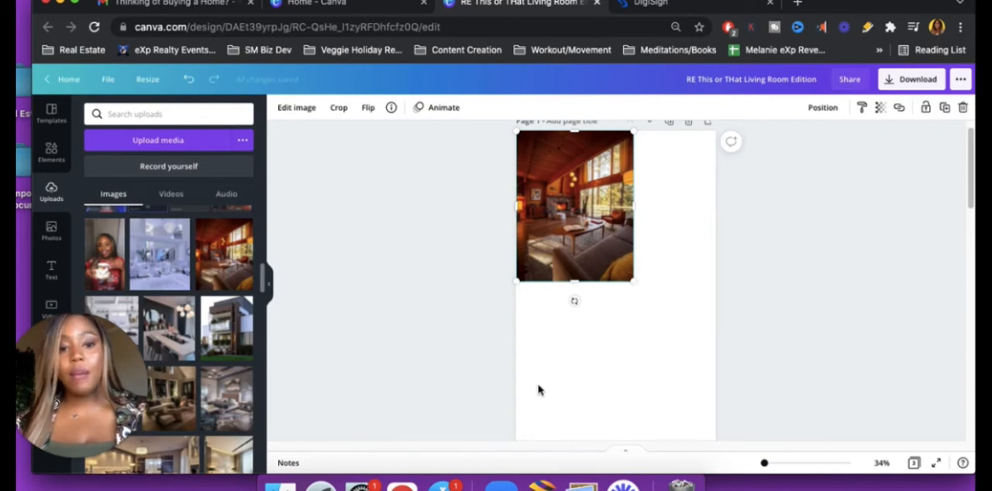
Enlarge the living room photo to about 972 × 1,245 and widen it to nearly the full page width
scroll(458, 354, "down", 1)
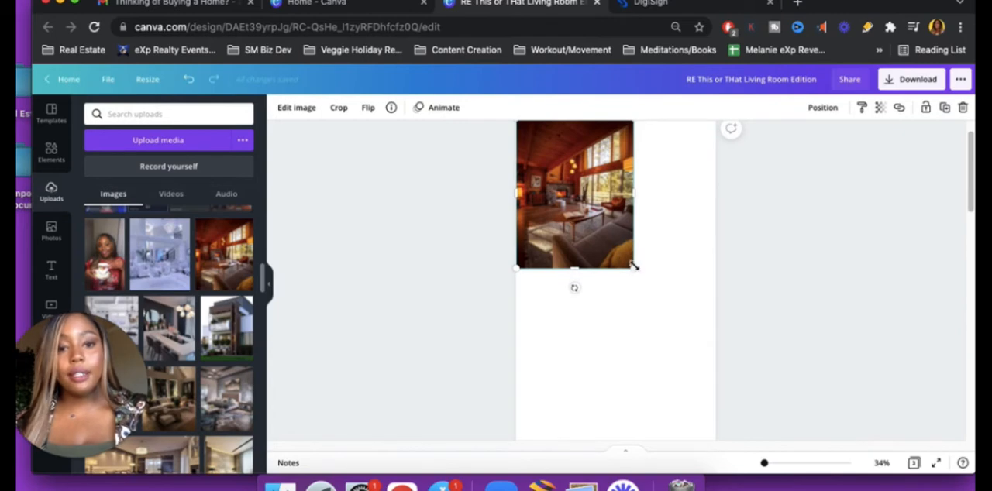
scroll(636, 268, "down", 1)
left_click_drag(634, 267, 759, 296)
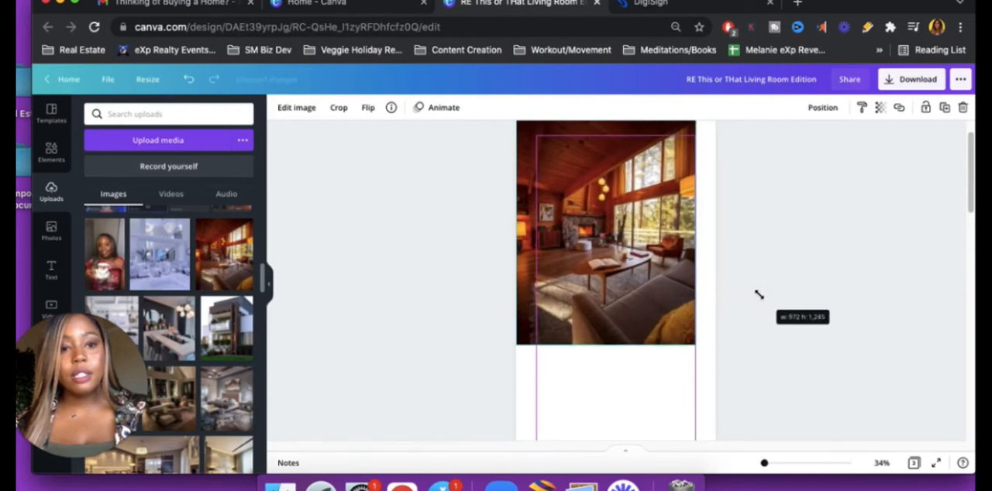
left_click_drag(705, 233, 713, 223)
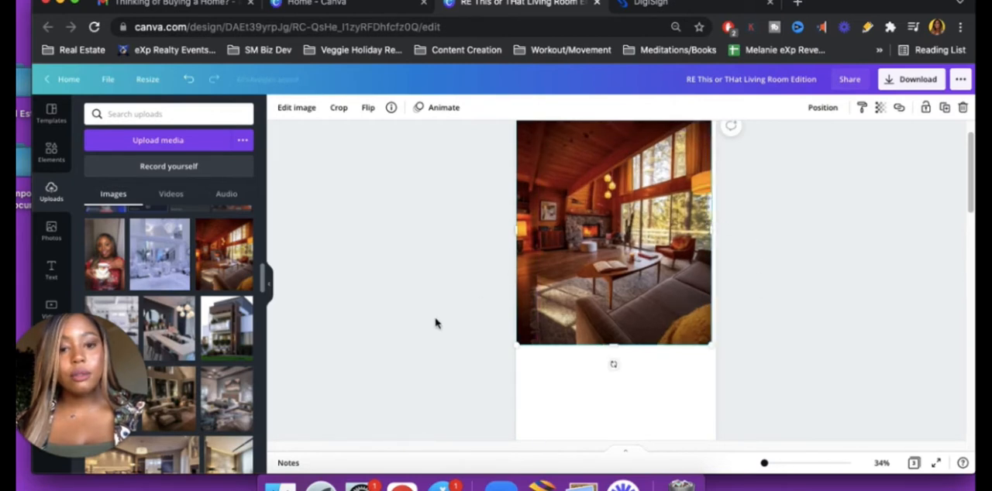
Scale the living room photo down from its lower corner so it covers only the upper half of page 1
scroll(435, 323, "down", 3)
scroll(435, 323, "up", 2)
scroll(436, 323, "up", 1)
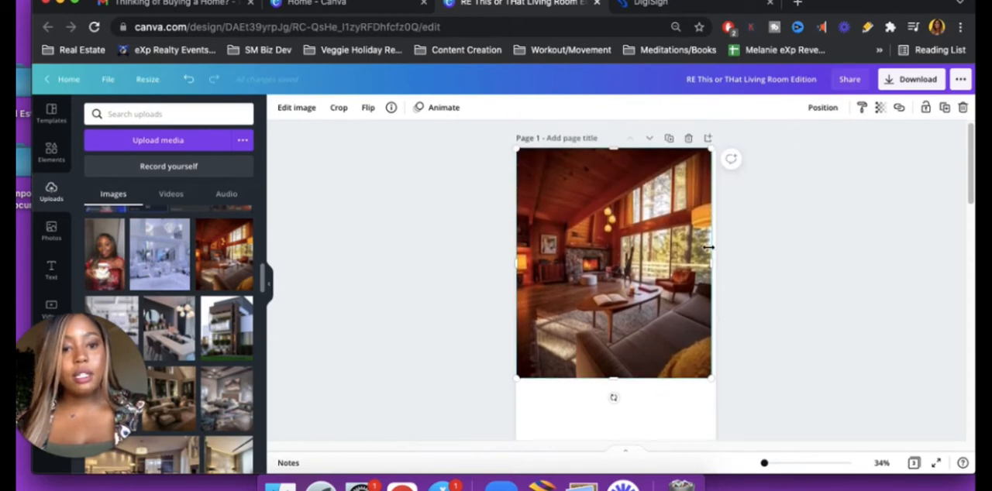
left_click_drag(716, 260, 720, 260)
left_click_drag(716, 378, 698, 350)
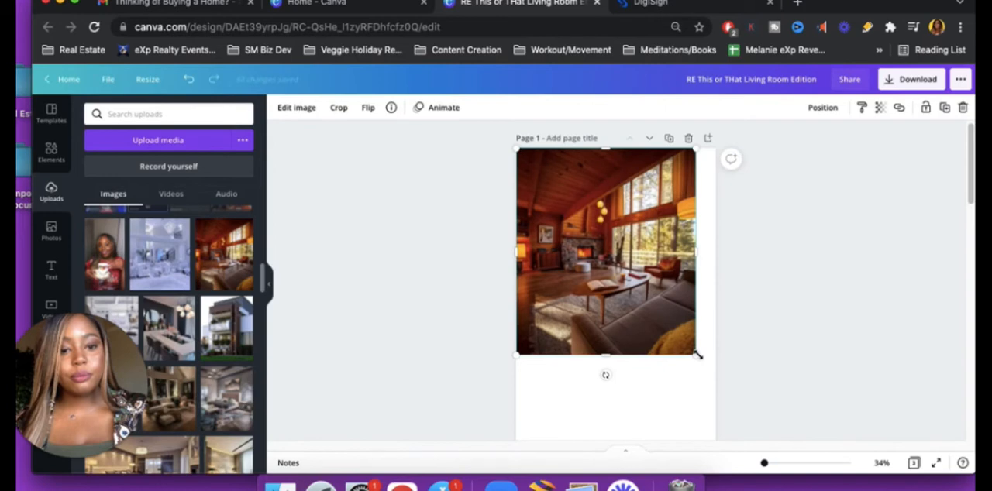
scroll(740, 369, "down", 5)
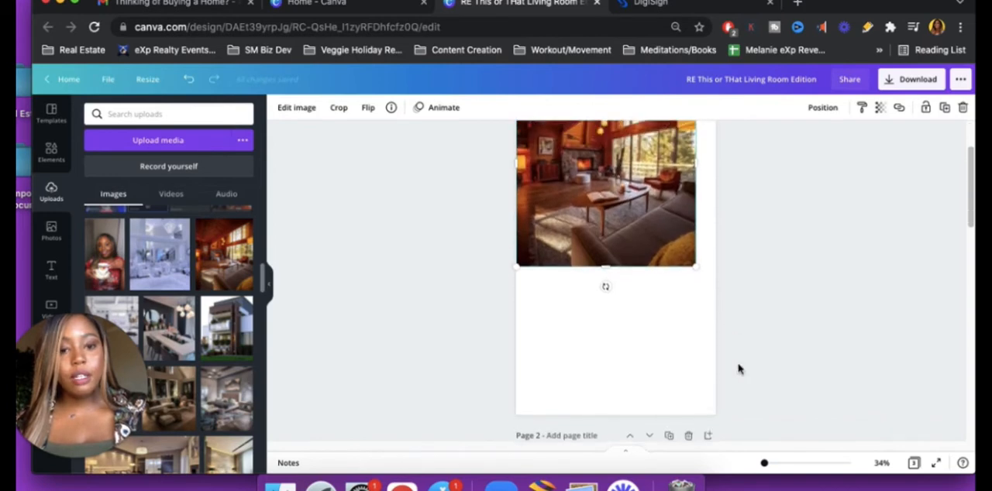
scroll(740, 369, "up", 3)
scroll(742, 369, "down", 2)
scroll(727, 358, "down", 1)
left_click_drag(702, 319, 685, 296)
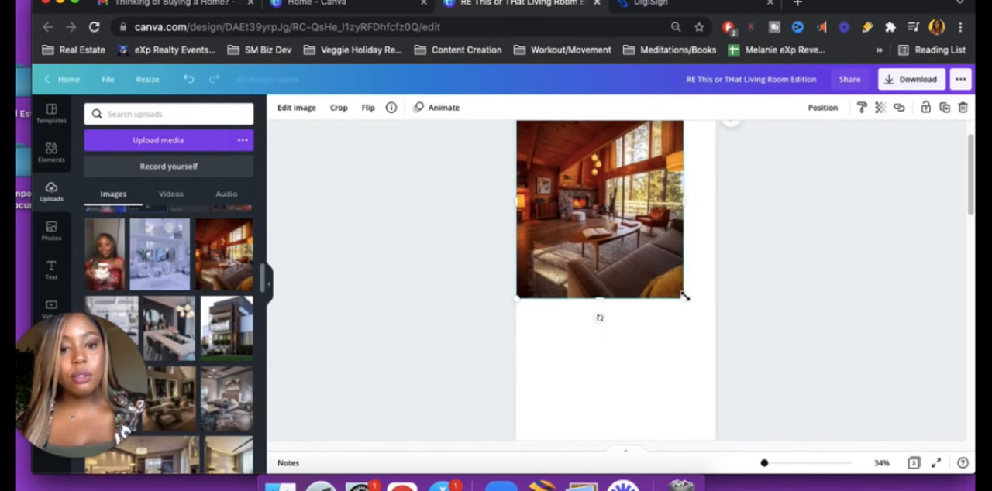
left_click(458, 357)
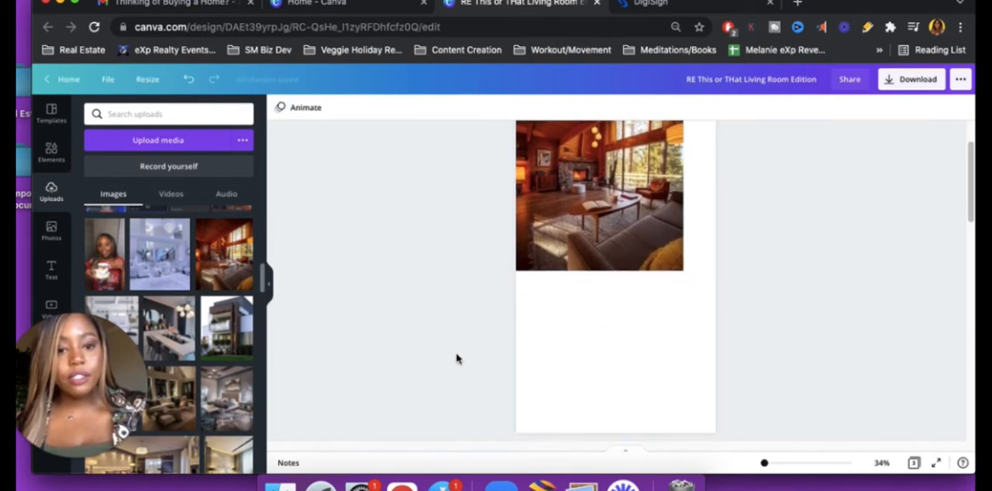
Add the uploaded dark living room photo with white sofas and place it in page 1's lower-left corner
scroll(213, 357, "down", 4)
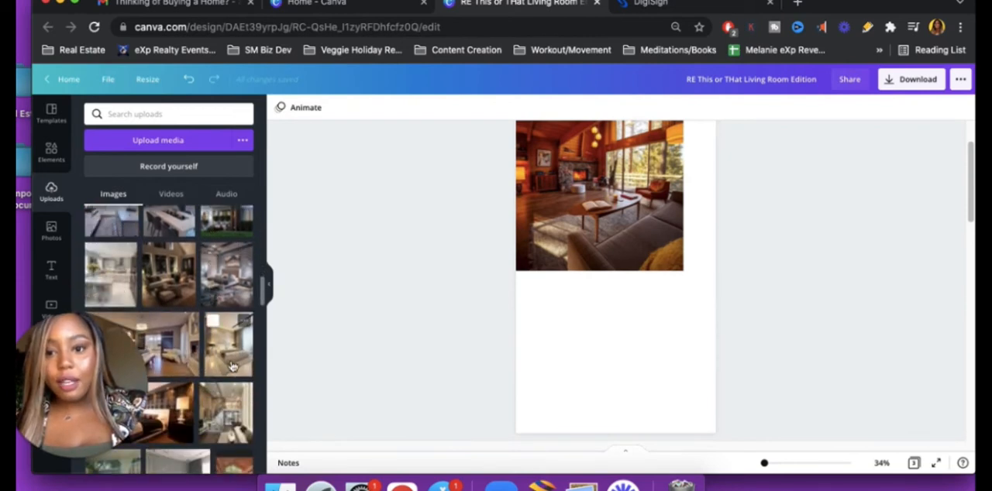
left_click(174, 281)
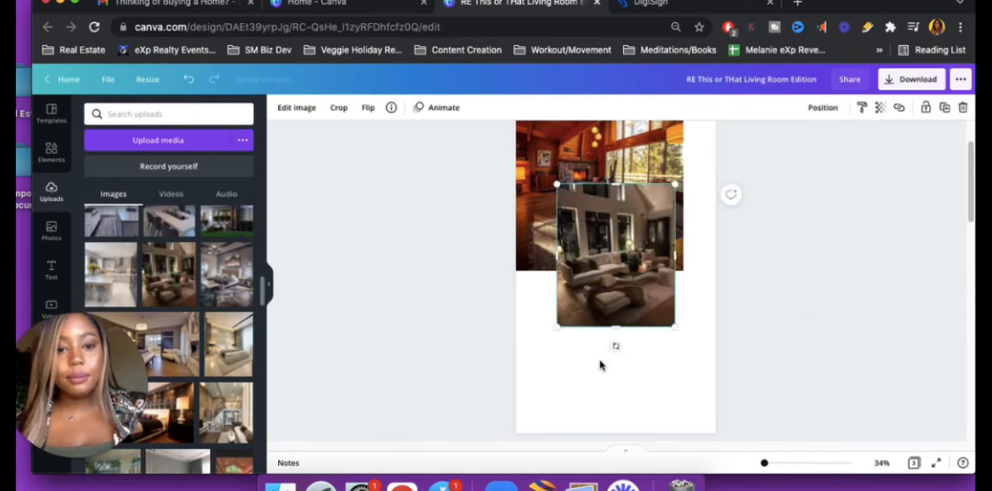
left_click_drag(641, 250, 587, 385)
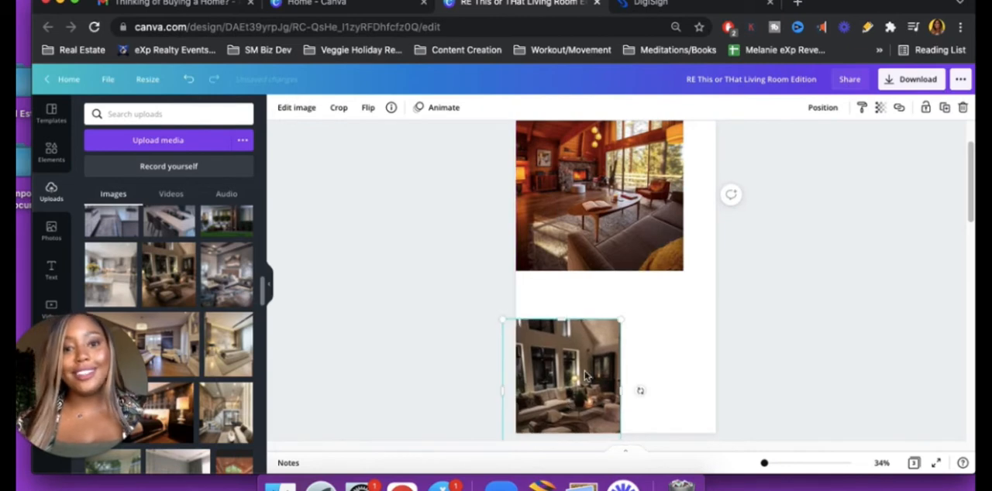
mouse_move(604, 331)
left_mouse_down()
mouse_move(607, 316)
mouse_move(609, 335)
left_mouse_up()
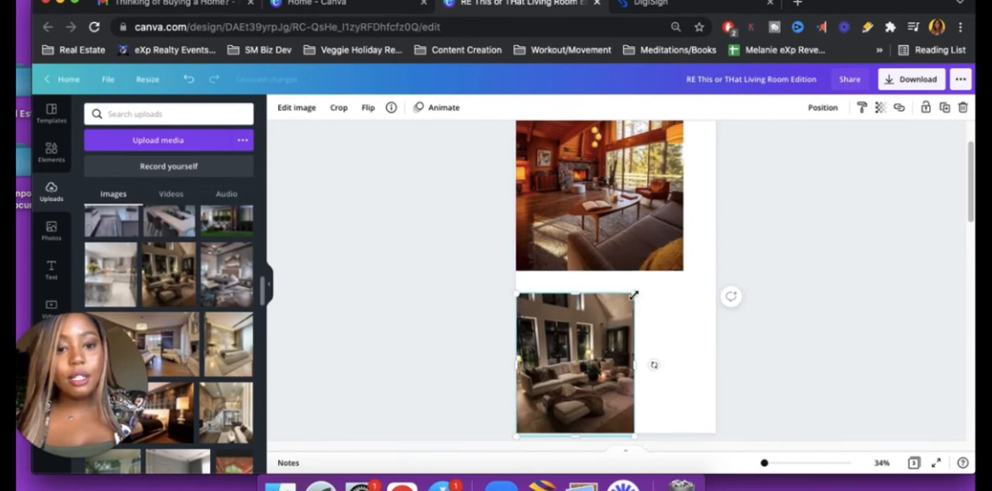
Enlarge the dark living room photo, crop its upper edge down to mid-page, and widen it to page 1's full width
left_click_drag(634, 294, 717, 228)
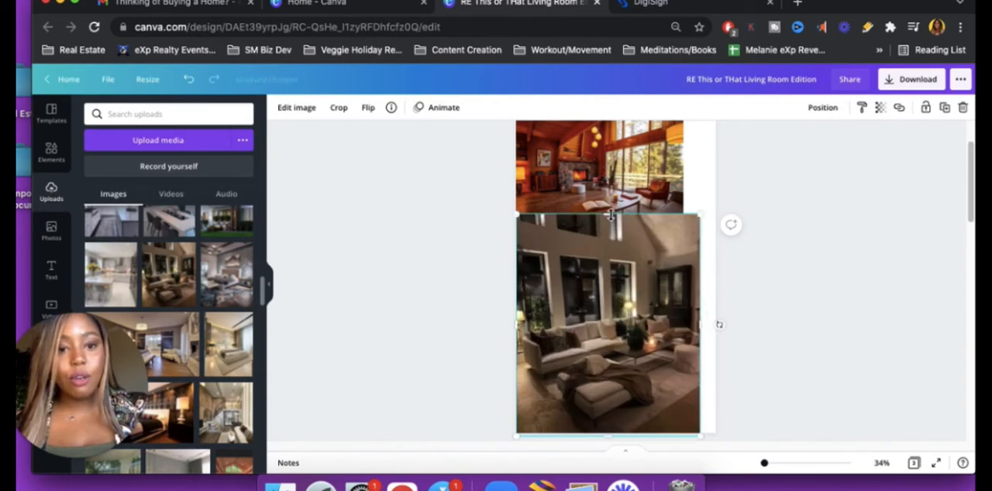
left_click_drag(610, 222, 610, 250)
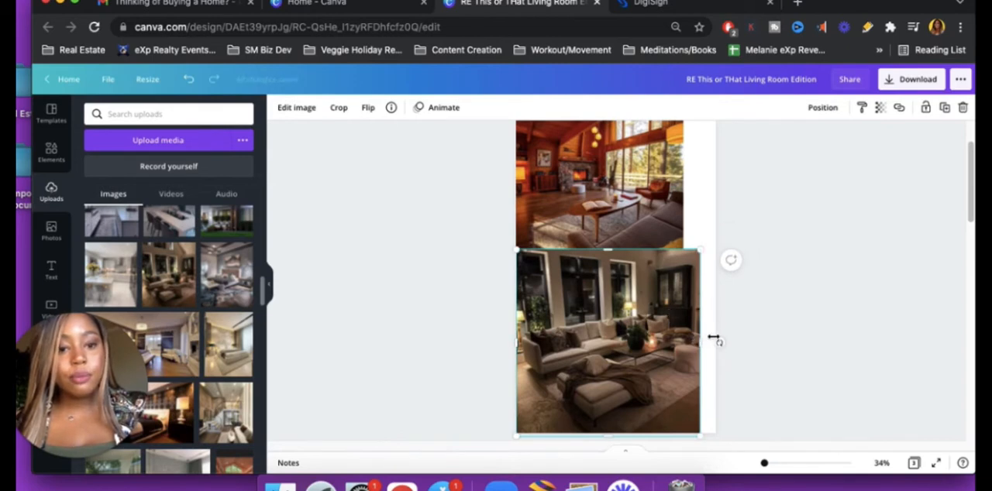
left_click_drag(702, 342, 716, 341)
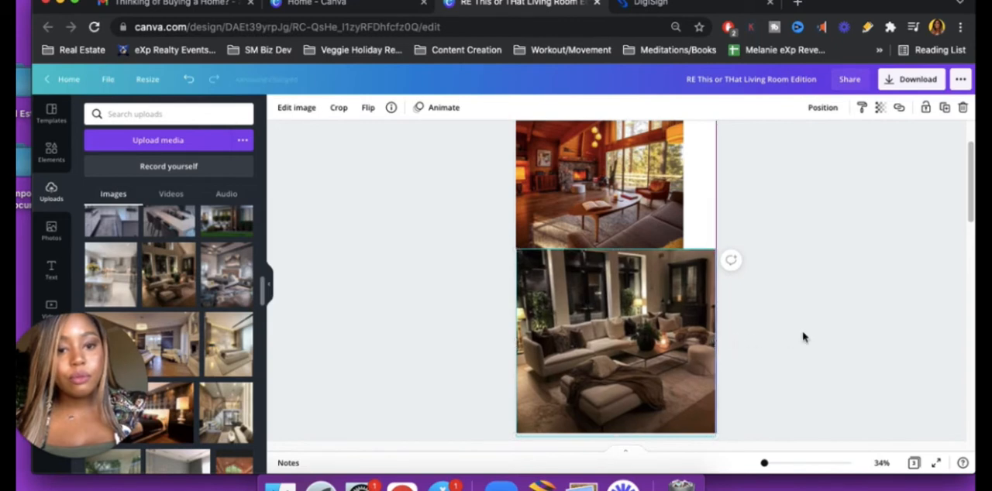
Scale the wood-panelled living room photo to end at the dark photo's upper edge and widen it to page 1's full width
scroll(803, 333, "up", 1)
scroll(921, 256, "up", 2)
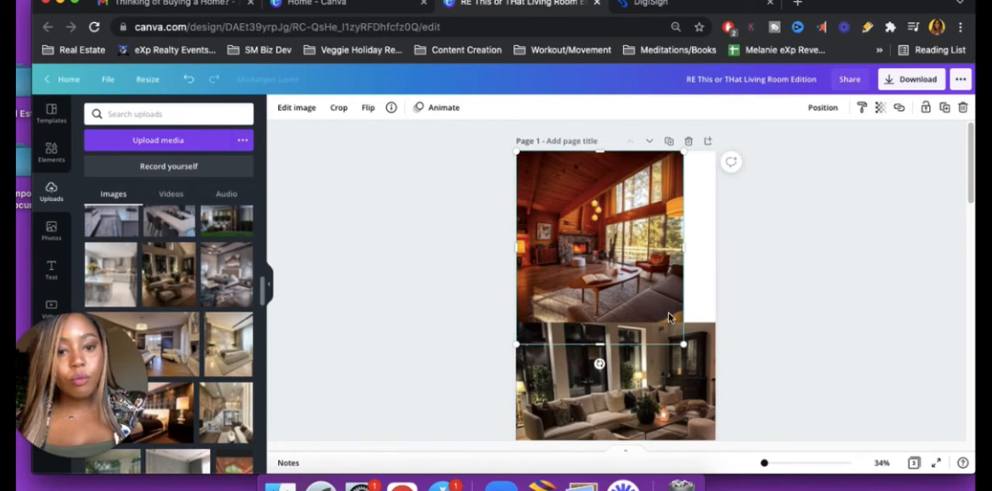
left_click_drag(683, 343, 660, 318)
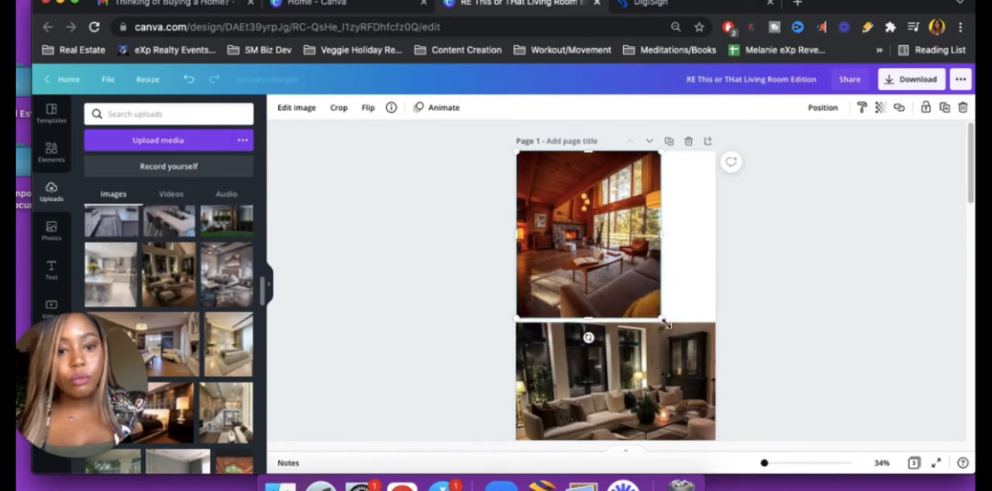
left_click_drag(665, 323, 669, 327)
left_click_drag(668, 238, 711, 237)
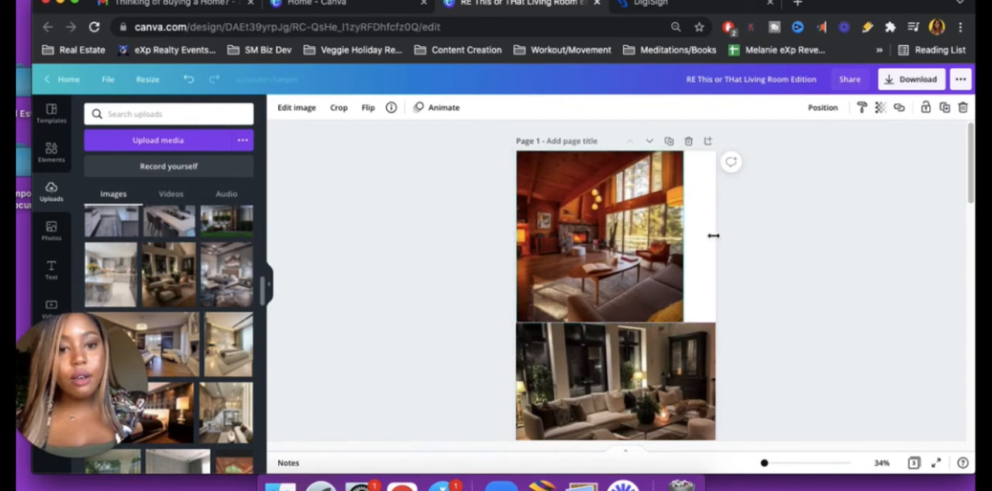
mouse_move(704, 236)
left_mouse_down()
mouse_move(759, 244)
mouse_move(715, 243)
left_mouse_up()
left_click(758, 291)
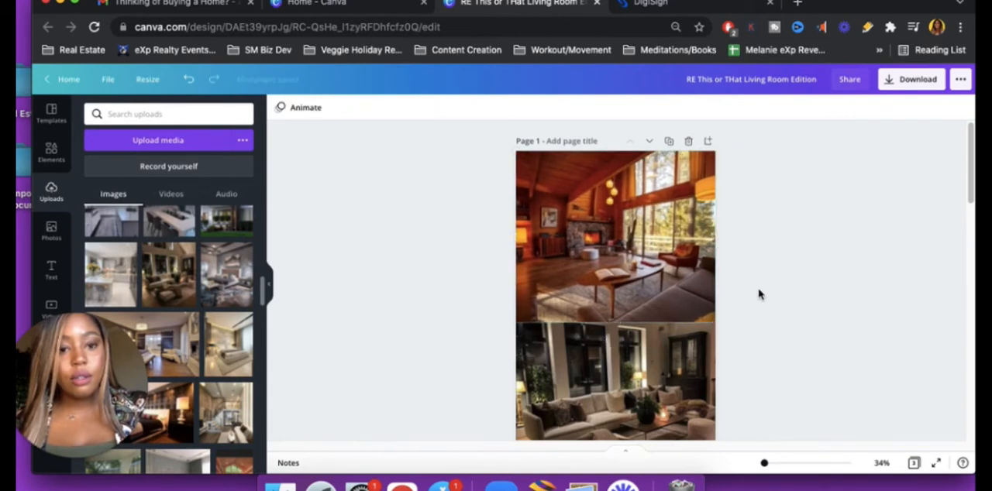
Shift the dark living room photo slightly down page 1 and extend its upper edge to close the gap below the wood-panelled photo
scroll(767, 333, "down", 3)
scroll(767, 333, "up", 2)
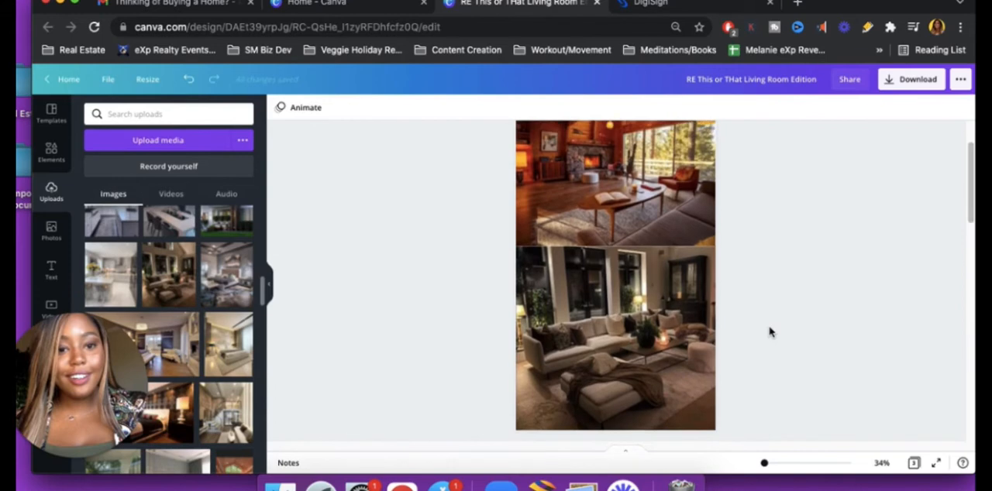
left_click(645, 312)
left_click_drag(644, 316, 643, 308)
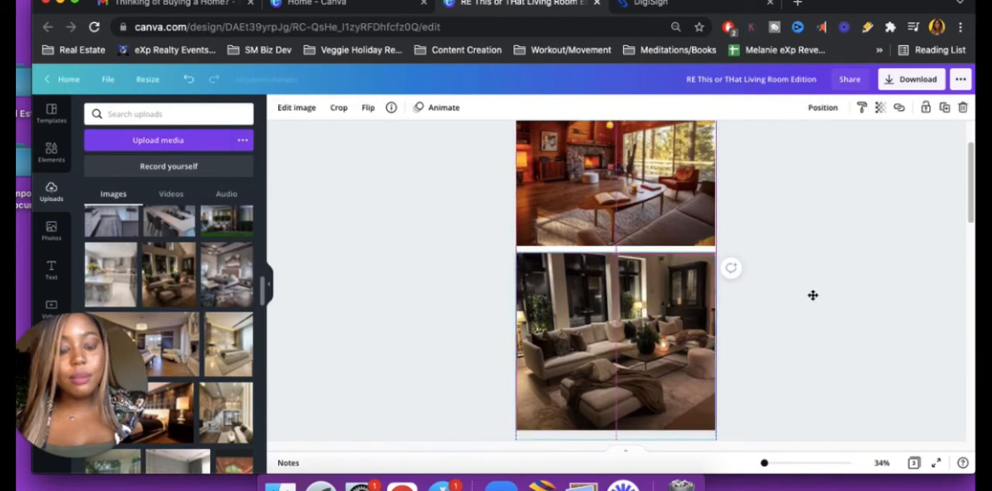
scroll(833, 269, "up", 1)
scroll(833, 269, "up", 2)
scroll(833, 269, "down", 1)
left_click(681, 345)
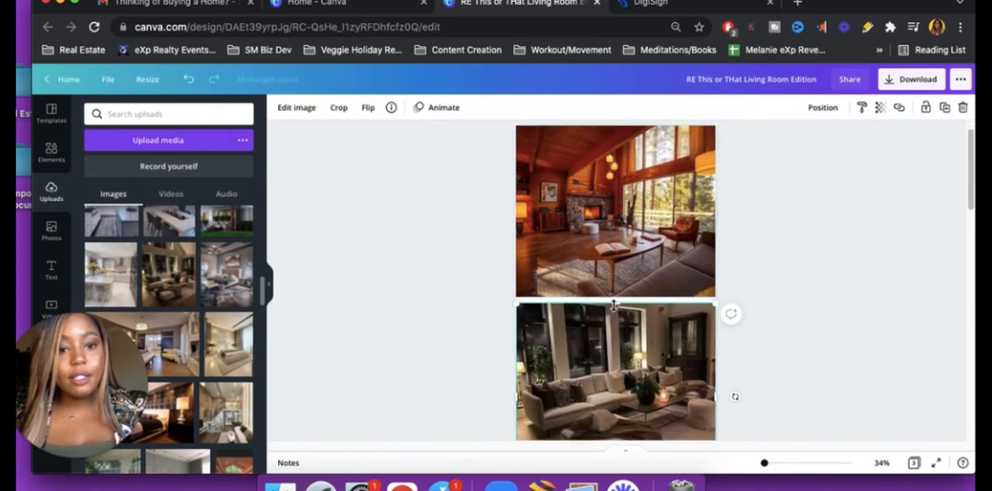
left_click_drag(614, 295, 613, 290)
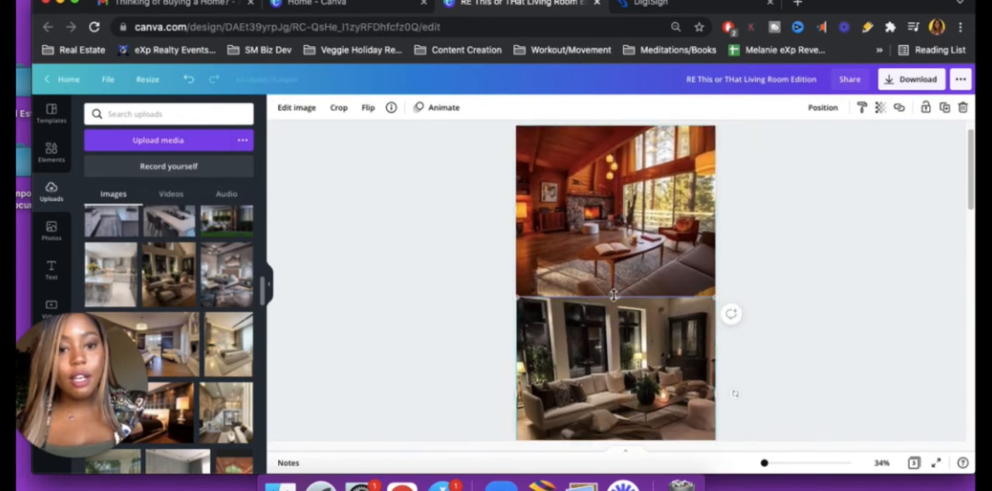
left_click(809, 309)
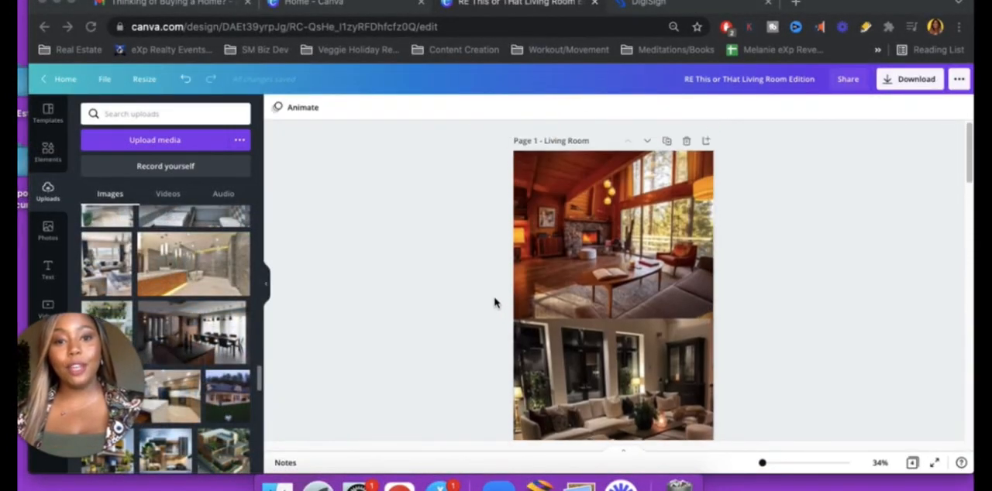
Add the uploaded white kitchen photo with wooden stools to the Kitchen page and place it in the page's upper-left corner
scroll(488, 304, "down", 5)
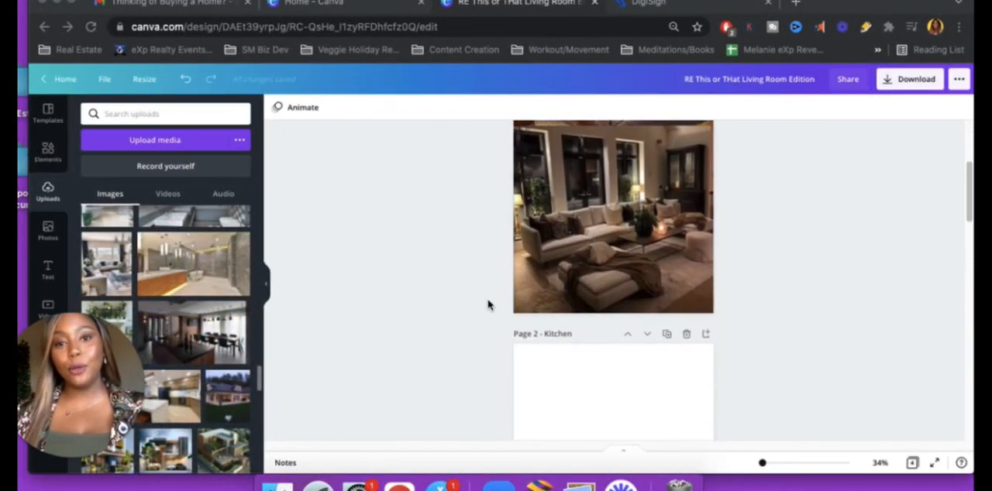
scroll(489, 305, "down", 2)
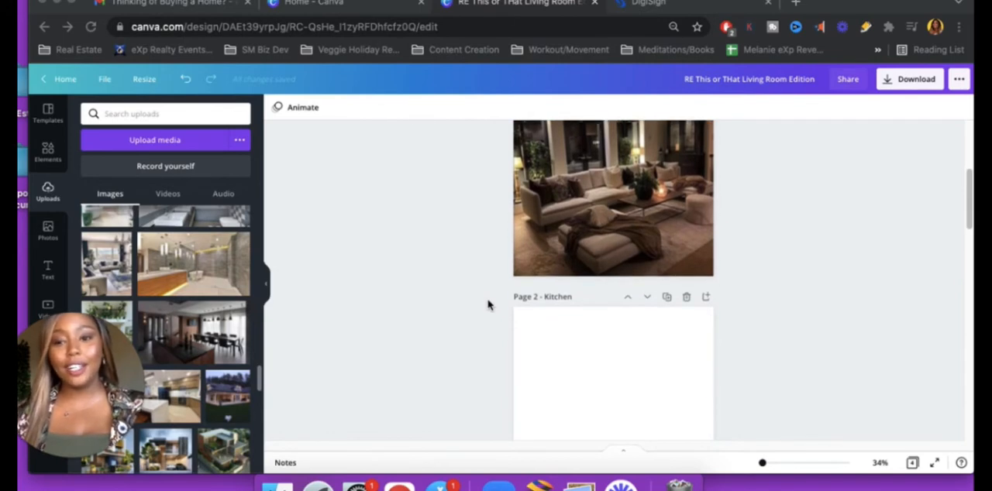
scroll(488, 305, "down", 8)
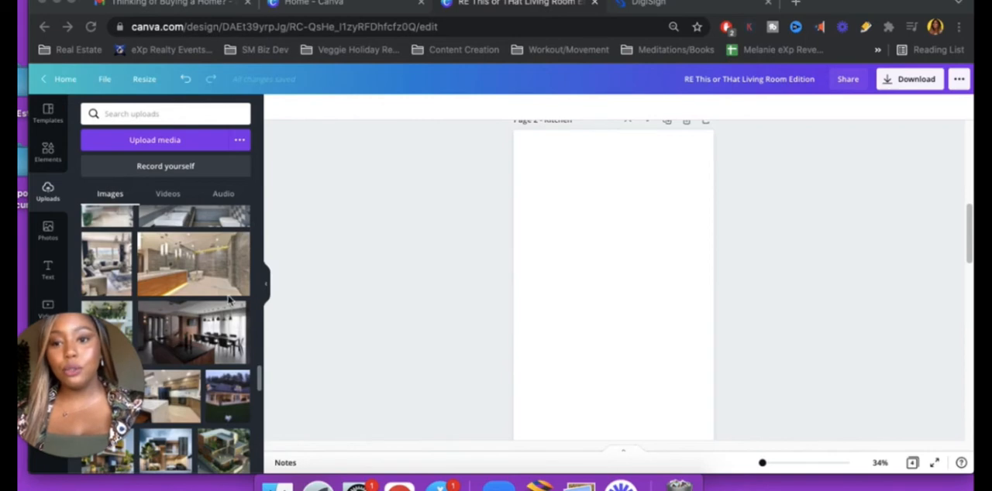
scroll(231, 331, "up", 5)
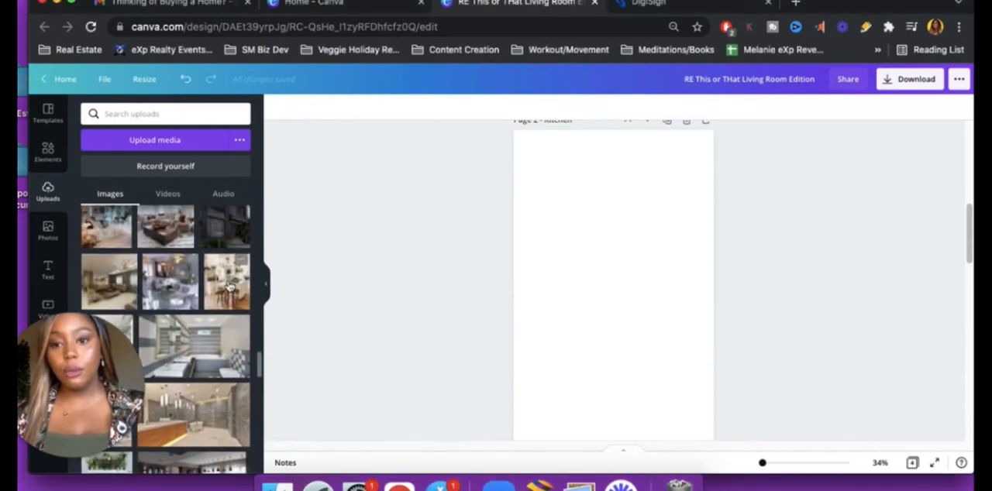
left_click(230, 286)
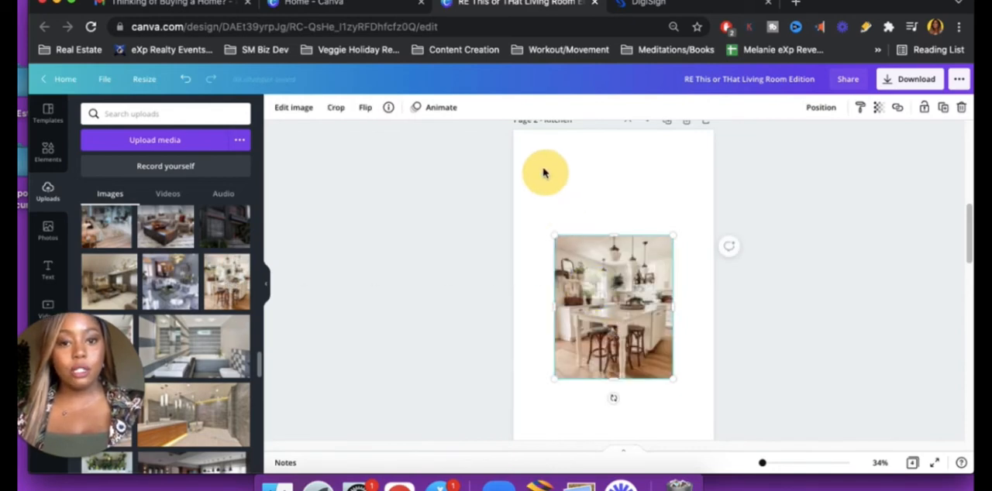
mouse_move(544, 173)
left_mouse_down()
mouse_move(566, 256)
mouse_move(552, 162)
left_mouse_up()
left_click(580, 197)
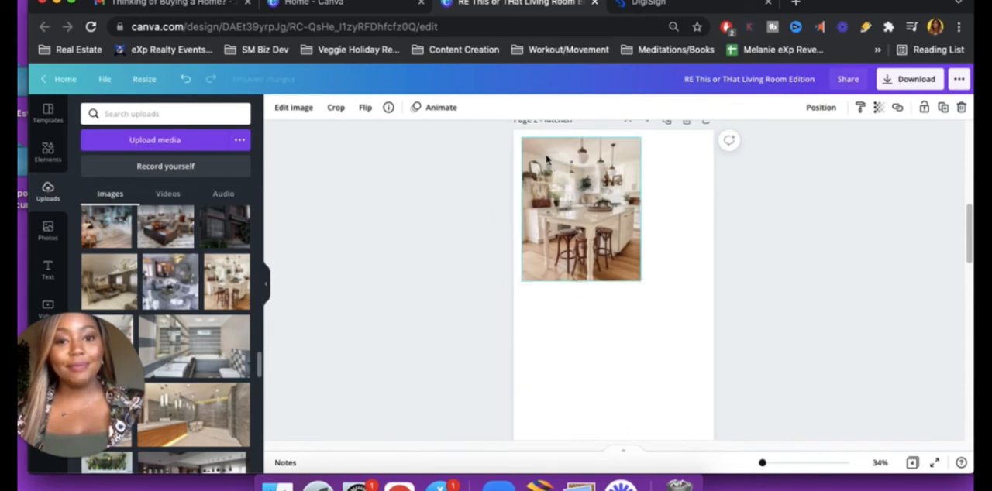
left_click_drag(605, 266, 596, 257)
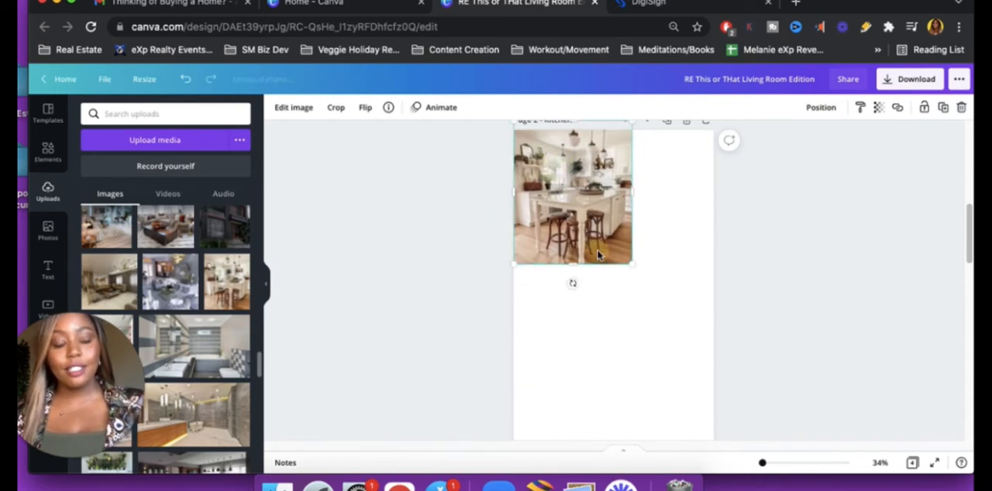
Enlarge the white kitchen photo proportionally and widen it to the full width of the Kitchen page
left_click(683, 347)
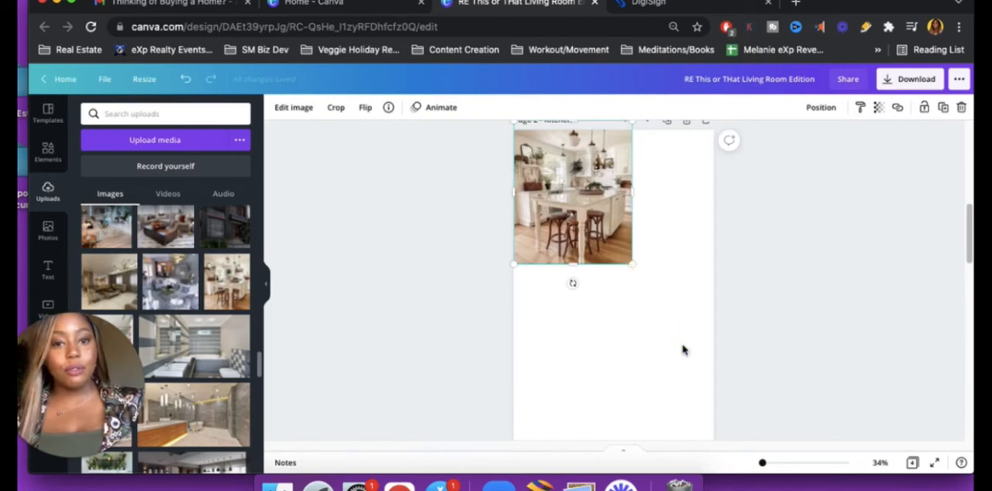
left_click_drag(682, 346, 682, 326)
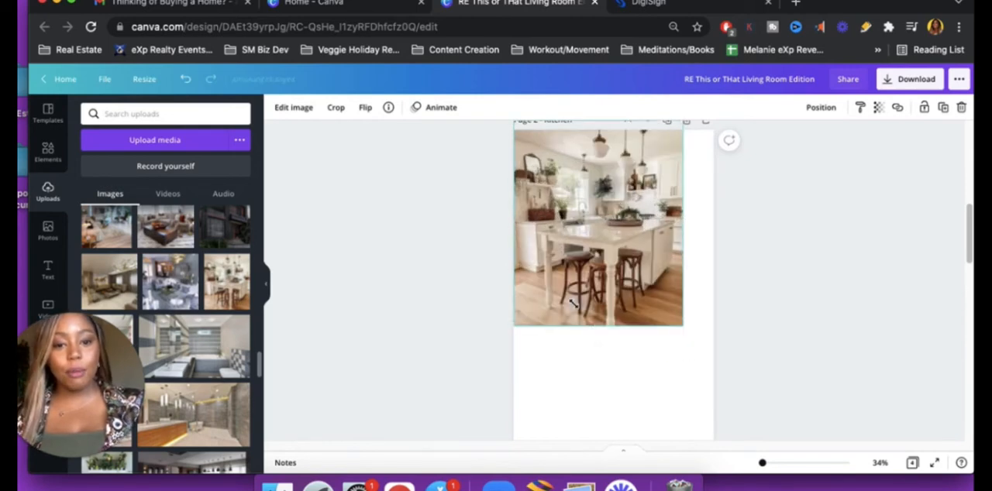
left_click_drag(659, 357, 722, 344)
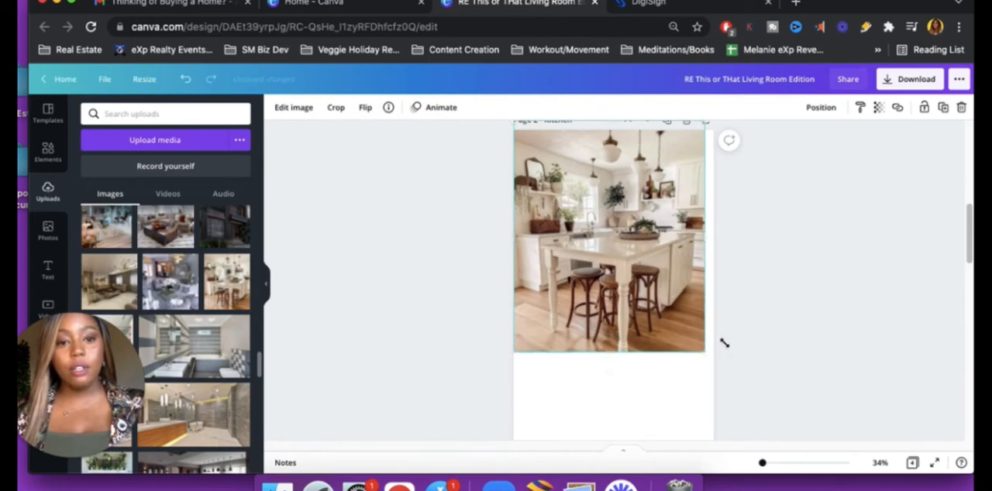
left_click_drag(704, 239, 716, 256)
left_click(452, 332)
scroll(453, 331, "down", 3)
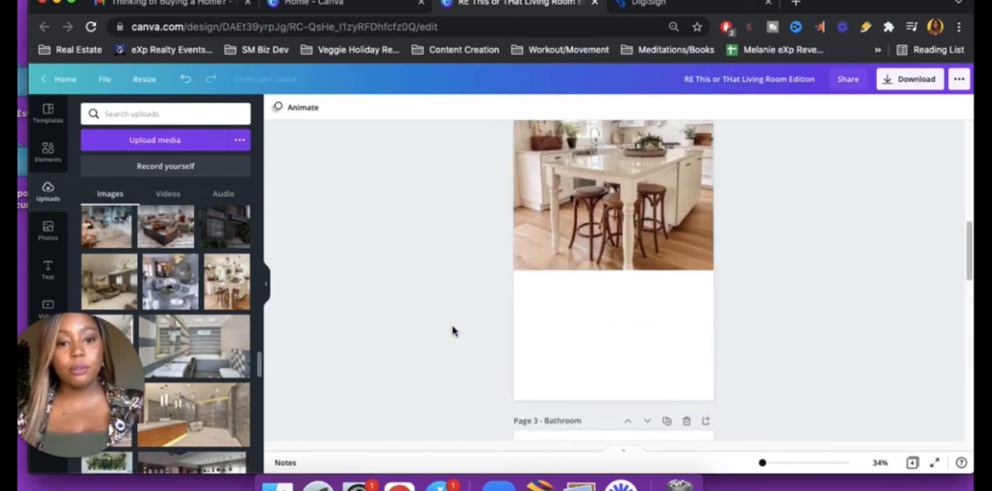
scroll(454, 332, "up", 3)
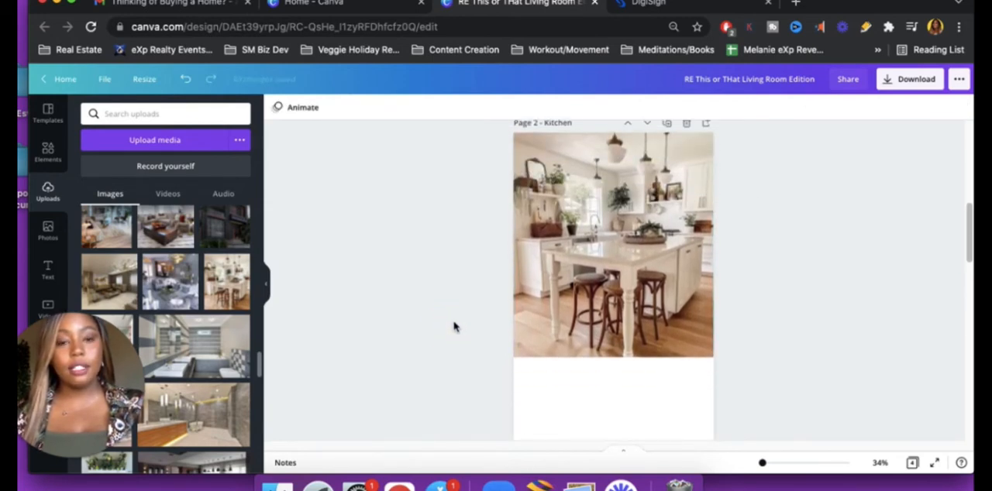
Scale the white kitchen photo down to a shorter height and widen it again to the Kitchen page's full width
left_click(642, 260)
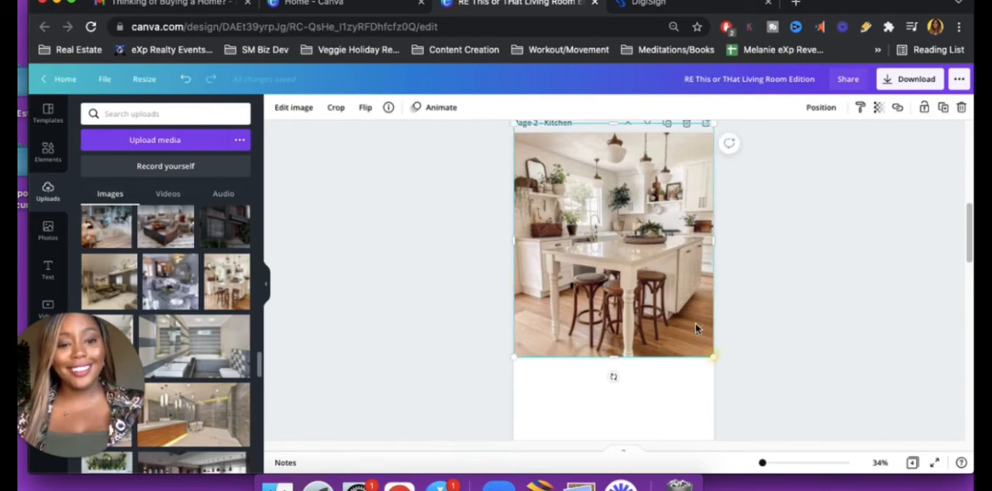
left_click_drag(713, 357, 687, 315)
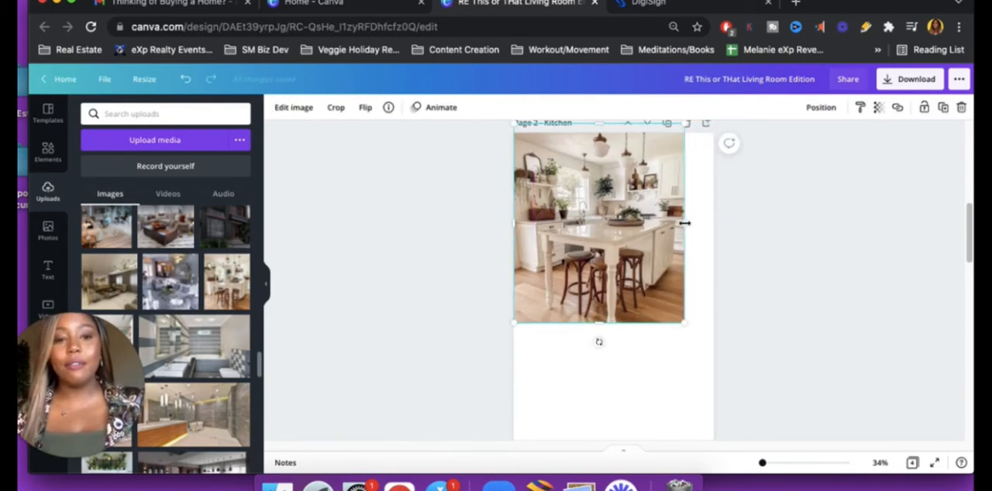
left_click_drag(707, 224, 718, 224)
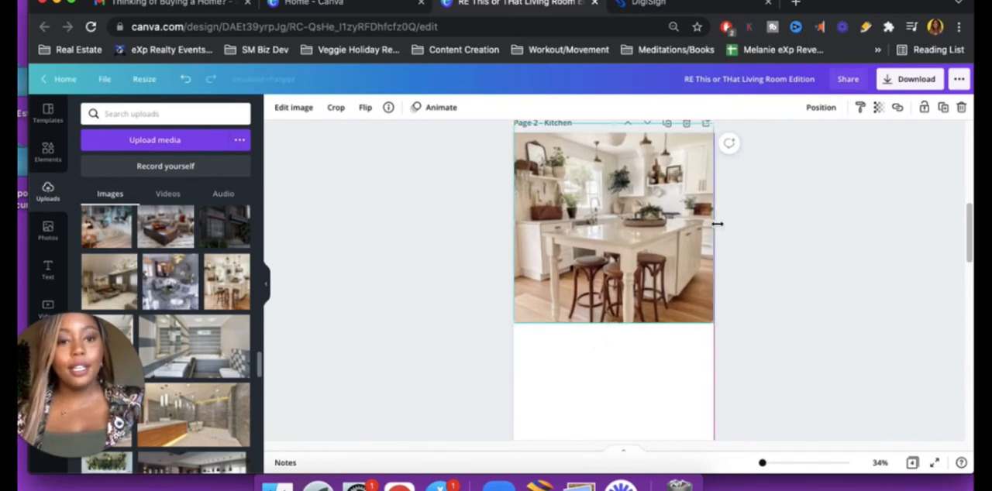
left_click(594, 368)
Add the uploaded dark kitchen photo with the dining area and move it below the white kitchen photo at the page's left edge
scroll(594, 369, "down", 3)
scroll(594, 367, "up", 4)
scroll(594, 367, "down", 1)
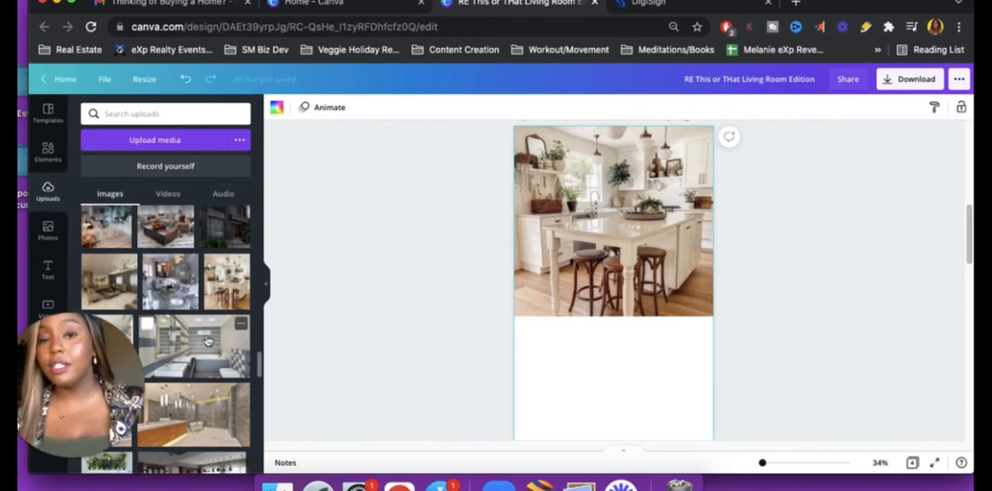
scroll(216, 340, "up", 3)
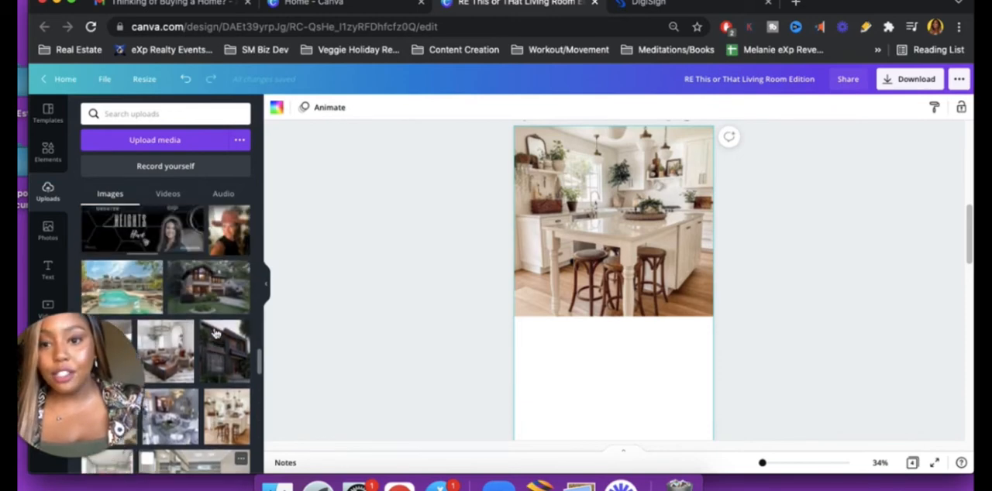
scroll(216, 334, "down", 1)
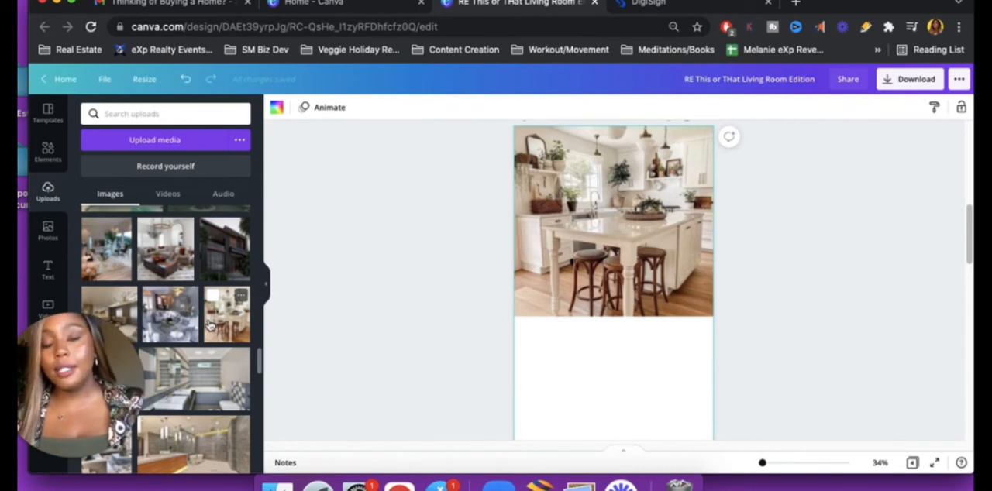
scroll(205, 345, "down", 2)
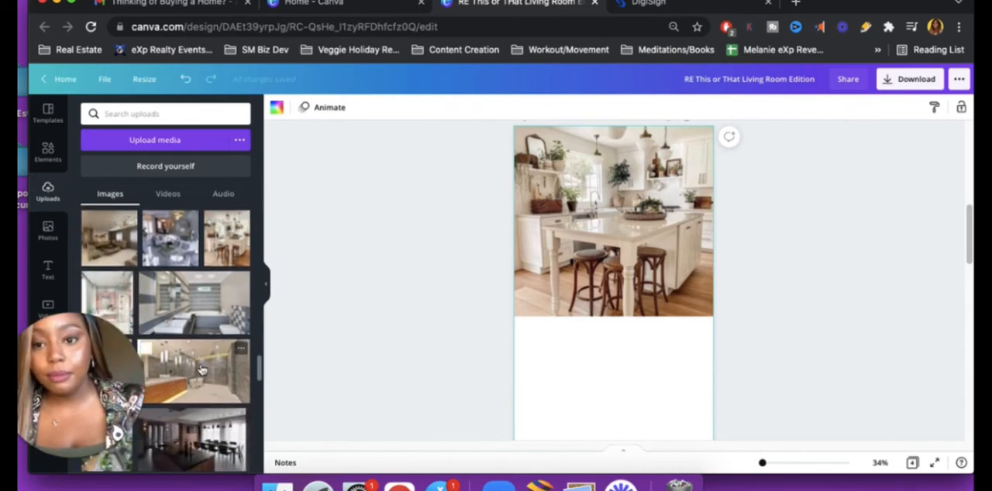
scroll(223, 320, "down", 1)
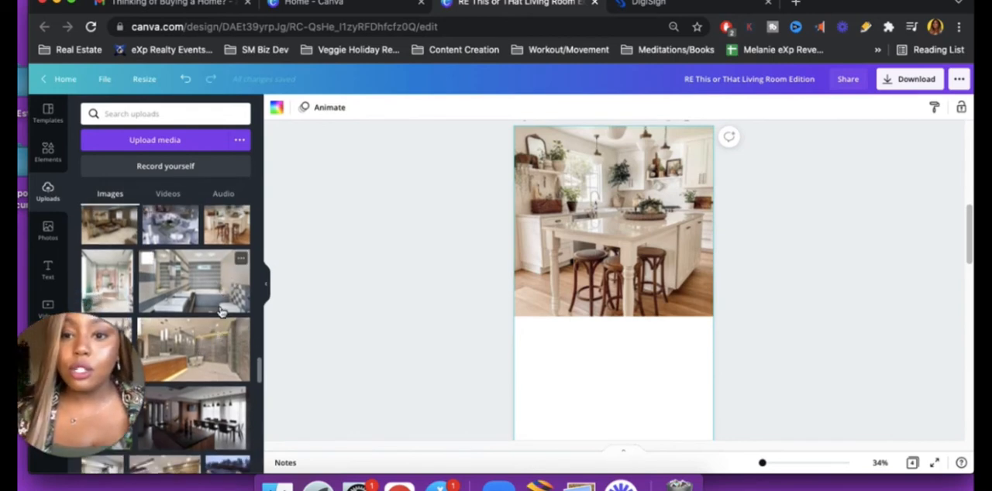
scroll(221, 310, "down", 4)
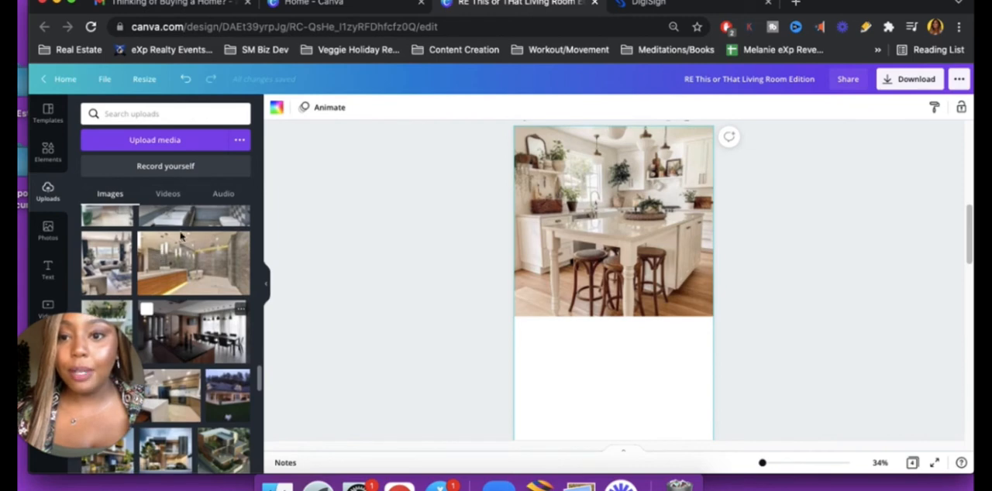
scroll(214, 353, "down", 4)
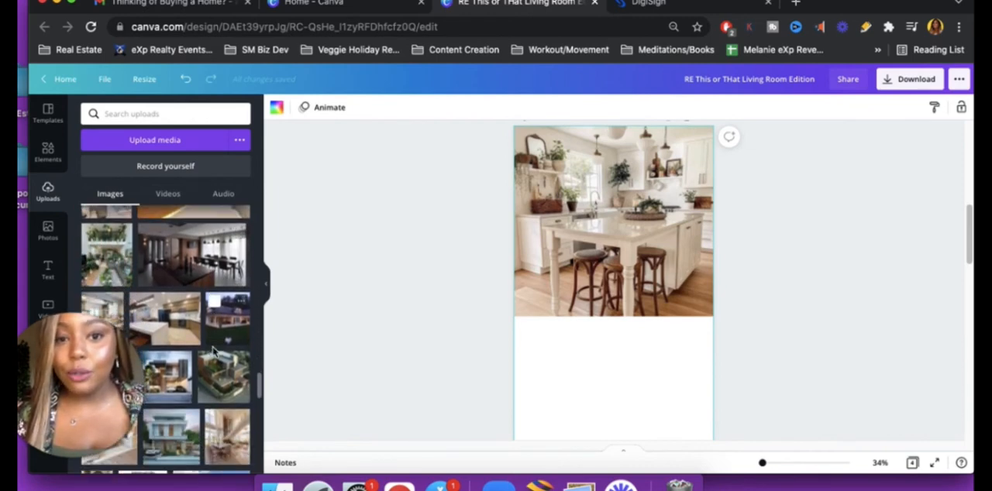
left_click(196, 261)
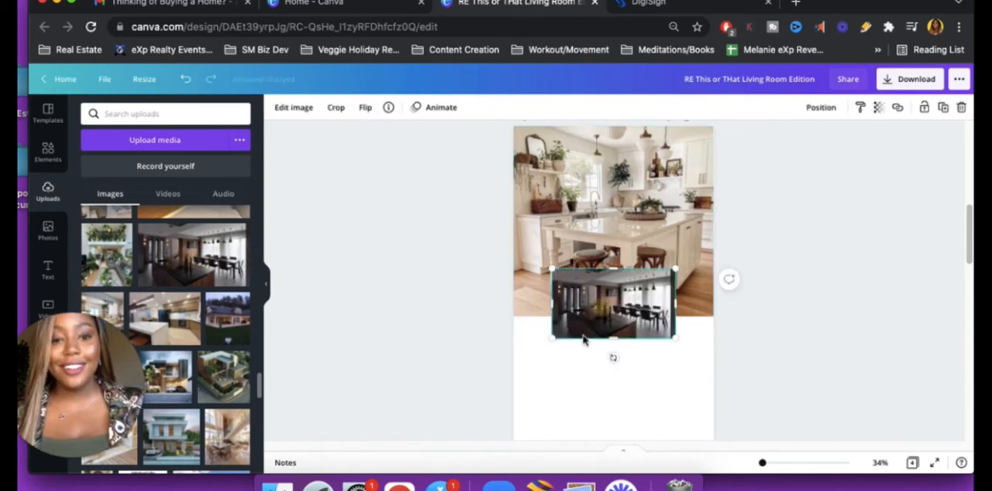
left_click_drag(559, 368, 485, 346)
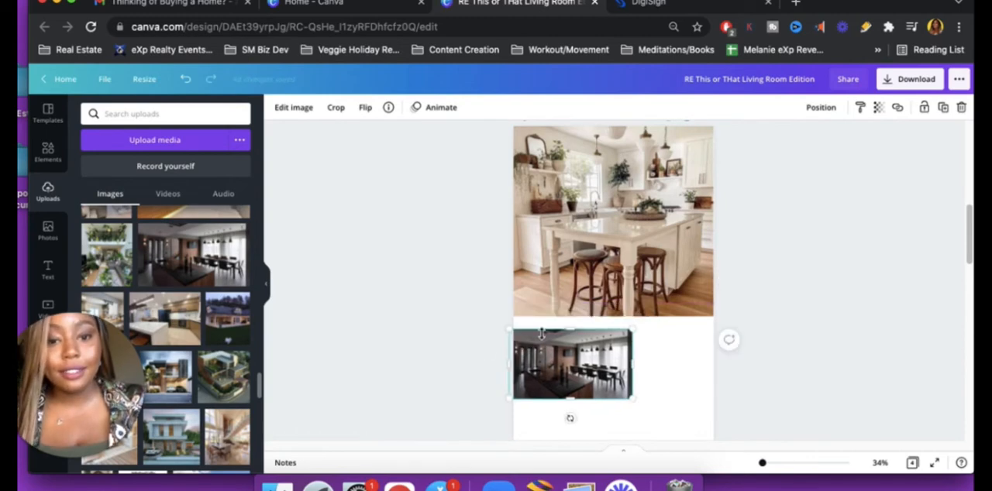
Place the dark kitchen photo directly beneath the white kitchen photo at the page's left edge and enlarge it to the full page width
left_click_drag(603, 367, 608, 335)
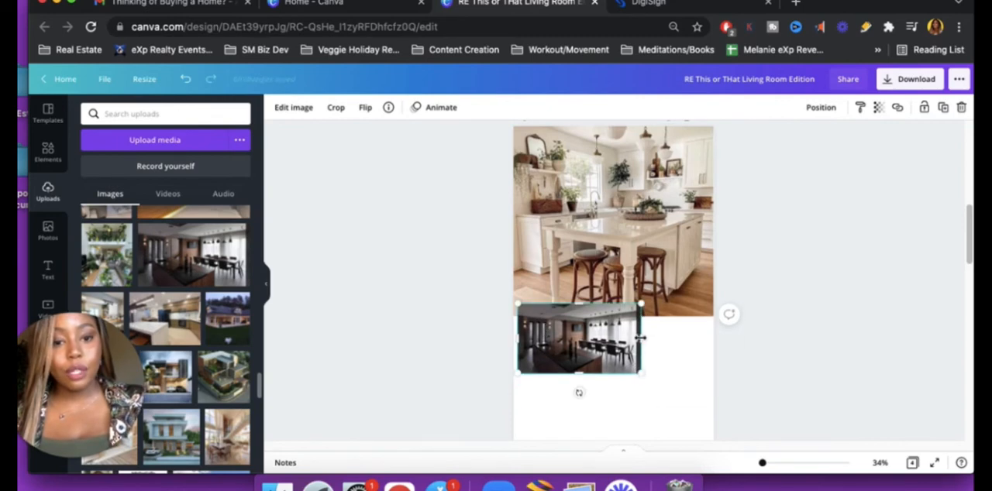
left_click_drag(635, 340, 595, 351)
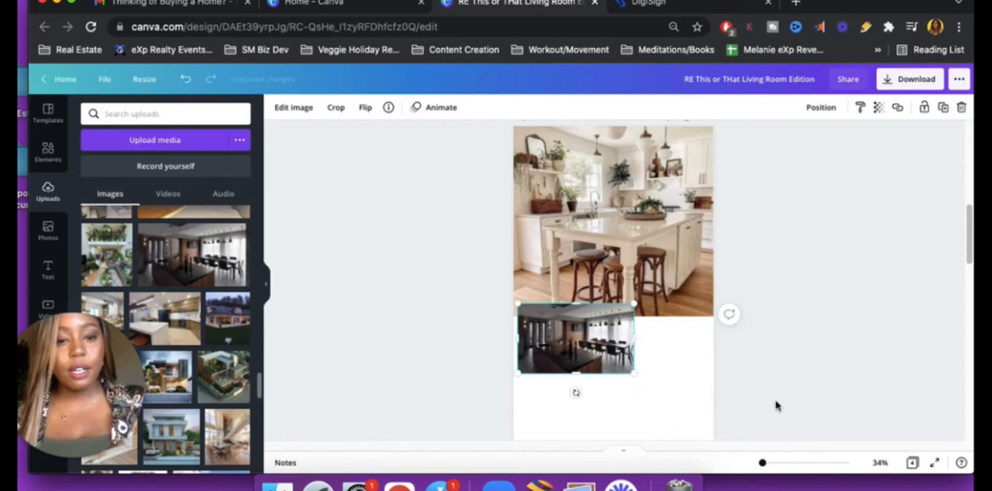
left_click_drag(774, 401, 780, 380)
scroll(780, 380, "down", 4)
scroll(779, 380, "up", 3)
left_click_drag(617, 307, 601, 290)
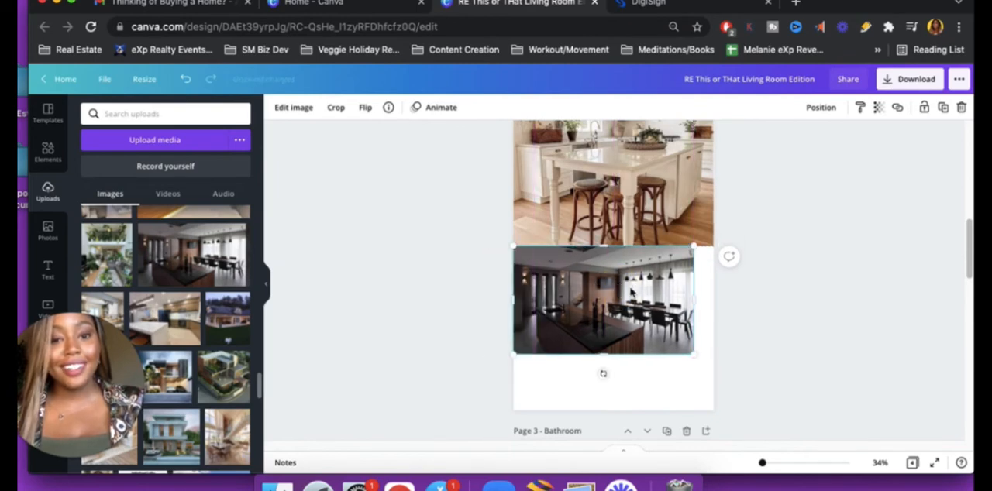
left_click_drag(695, 356, 717, 385)
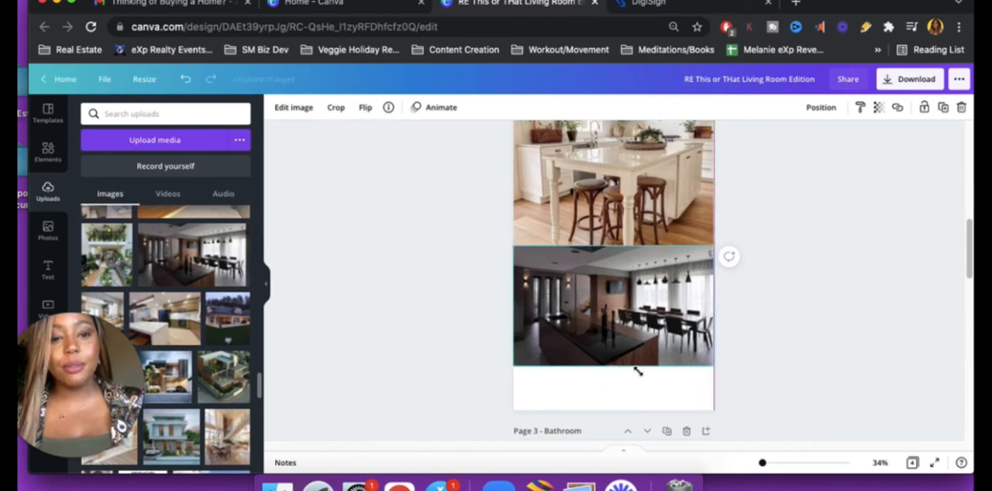
Extend the dark kitchen photo's height past the Kitchen page's lower edge and trim its right side to the page width
left_click(618, 320)
left_click_drag(618, 372, 618, 418)
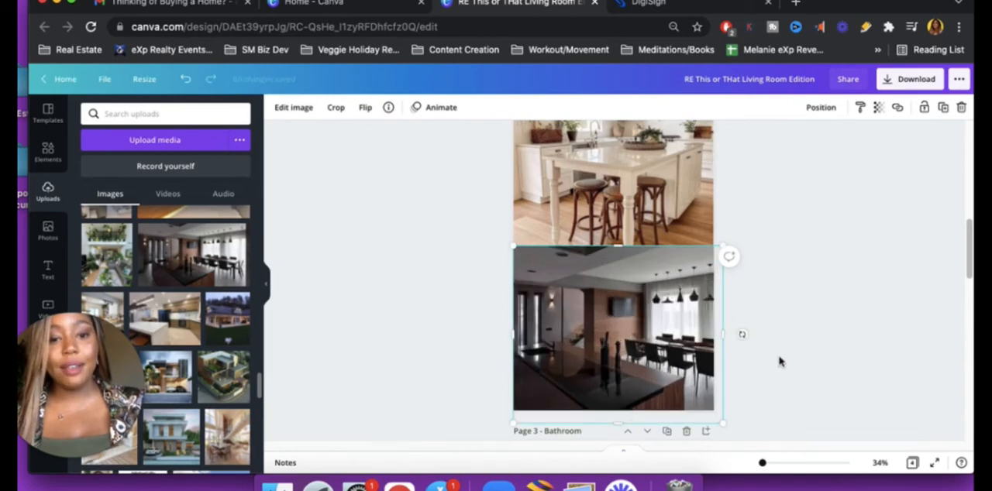
left_click_drag(726, 334, 714, 334)
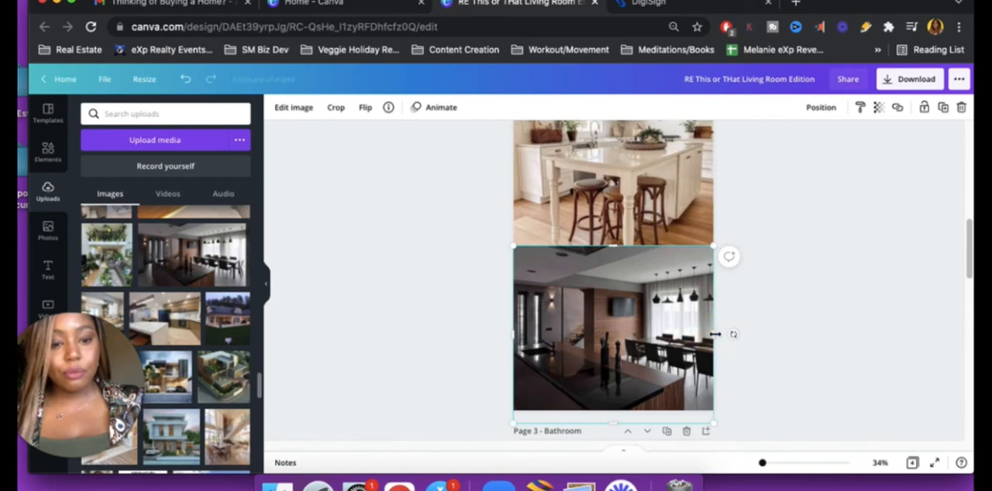
Deselect the photo and check how the two stacked kitchen photos fill the Kitchen page
left_click(810, 329)
scroll(813, 328, "up", 3)
scroll(814, 327, "down", 3)
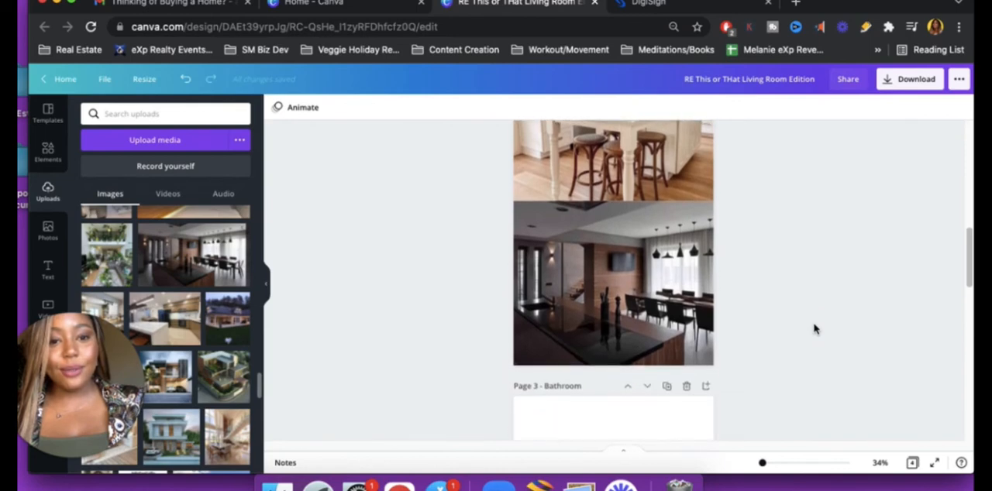
scroll(814, 329, "up", 3)
scroll(814, 330, "down", 2)
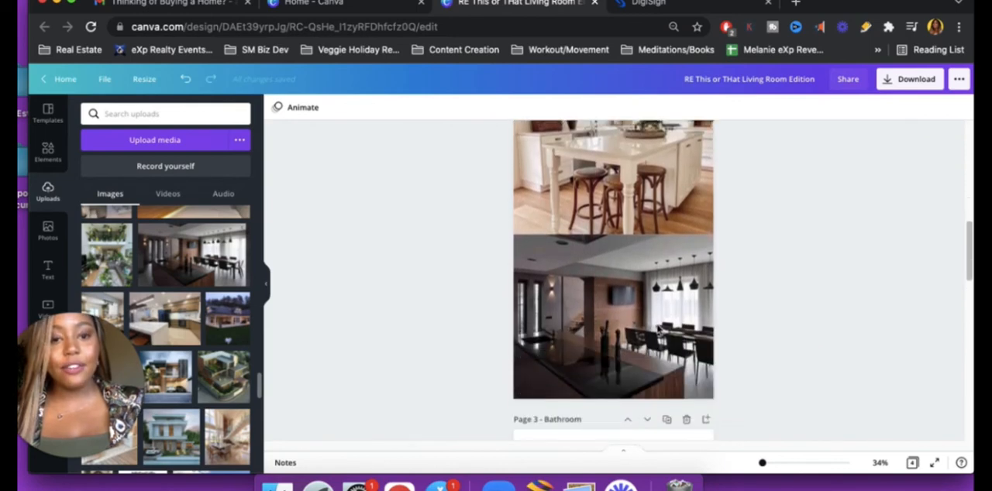
scroll(369, 350, "up", 1)
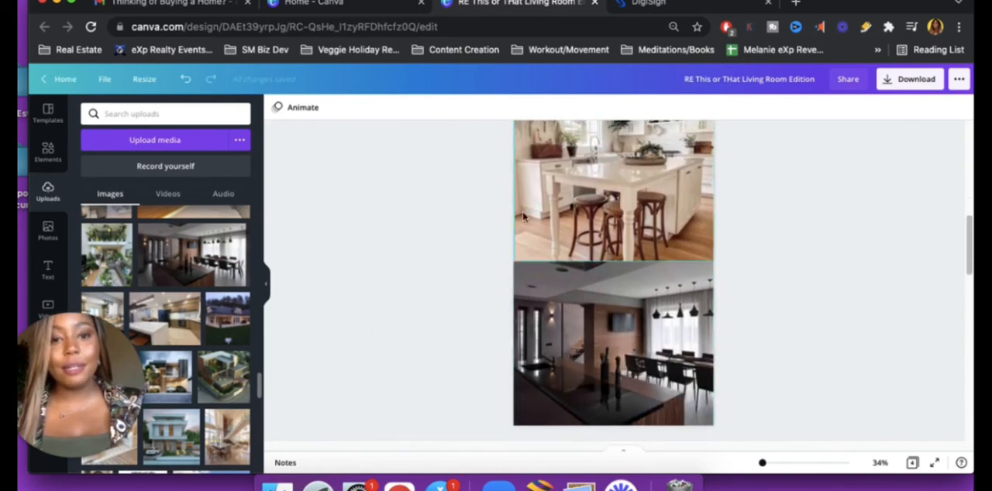
scroll(512, 298, "down", 3)
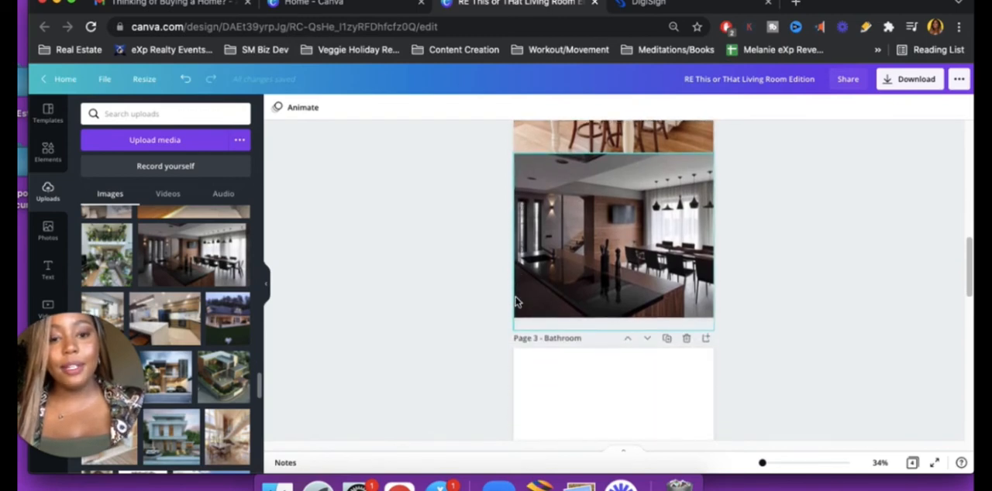
Add the uploaded grey striped bathroom photo to the Bathroom page and move it to the lower part of the page
scroll(493, 320, "down", 7)
scroll(493, 319, "down", 1)
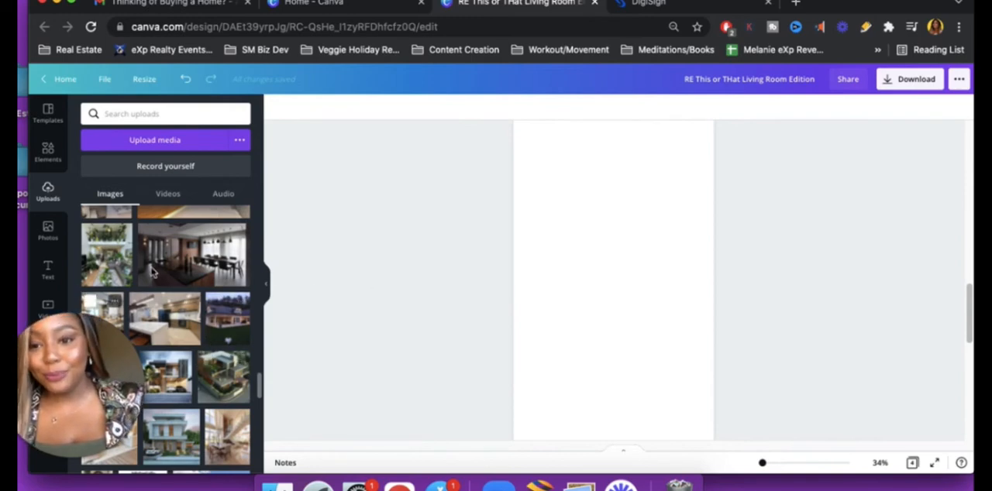
scroll(194, 333, "up", 3)
scroll(205, 339, "up", 2)
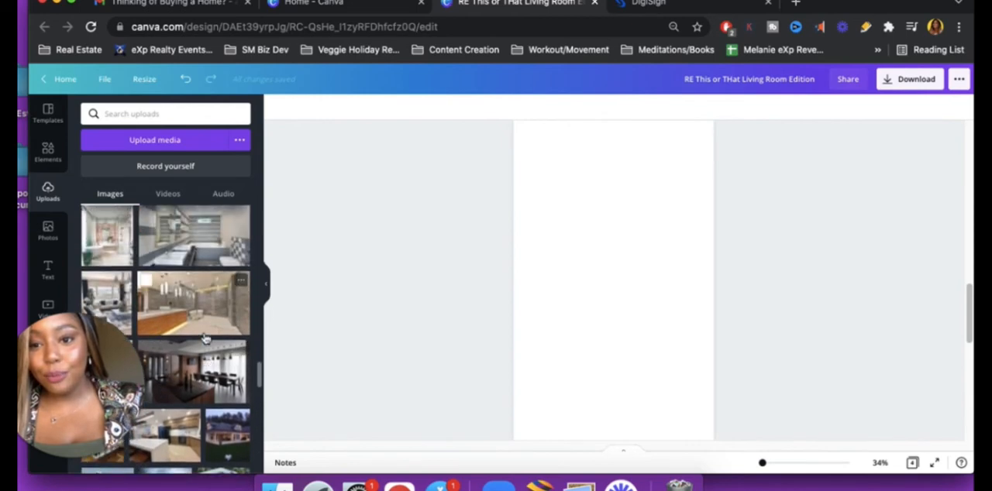
left_click(209, 233)
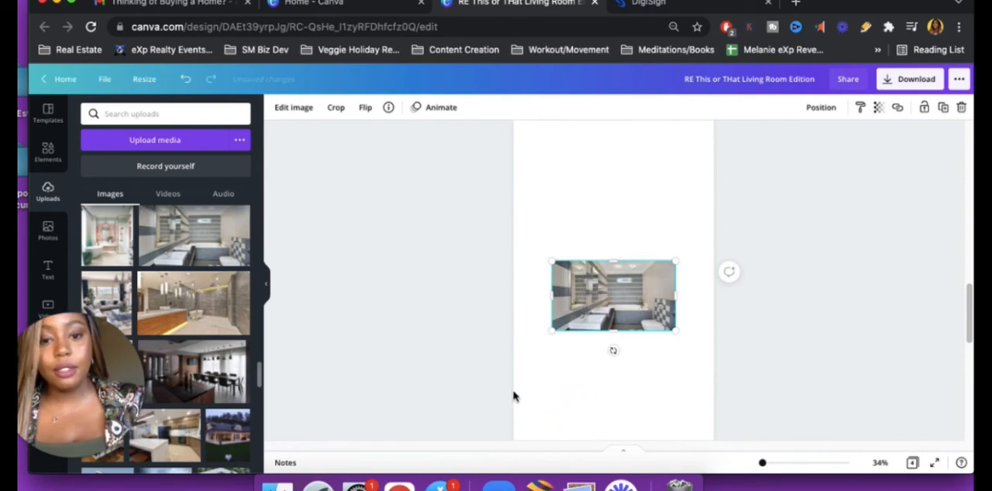
left_click_drag(610, 298, 512, 394)
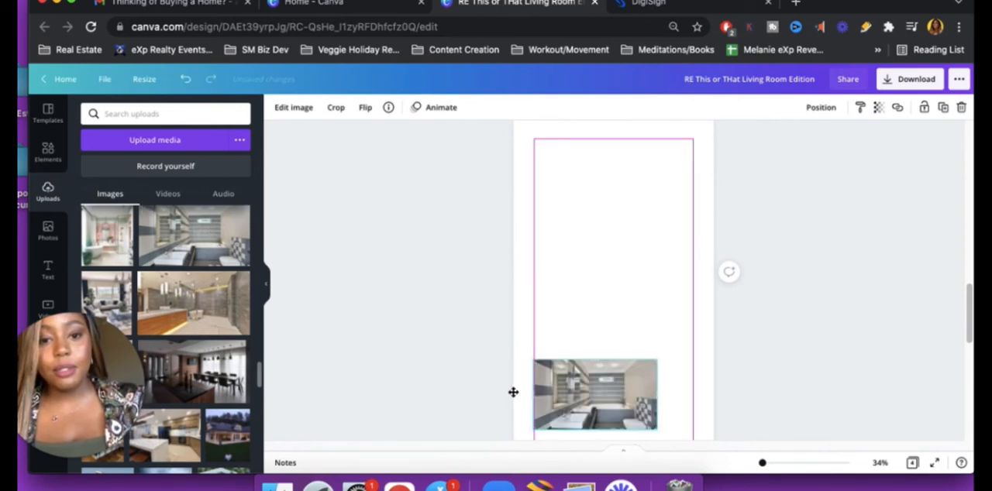
Add the uploaded bathroom photo with the wooden vanity and place it in the Bathroom page's upper-left corner
left_click(196, 309)
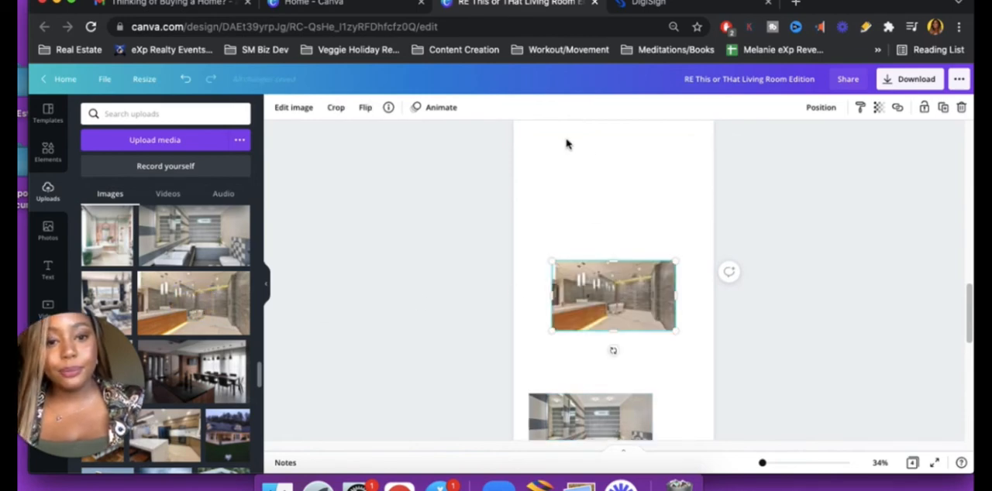
left_click_drag(611, 325, 554, 184)
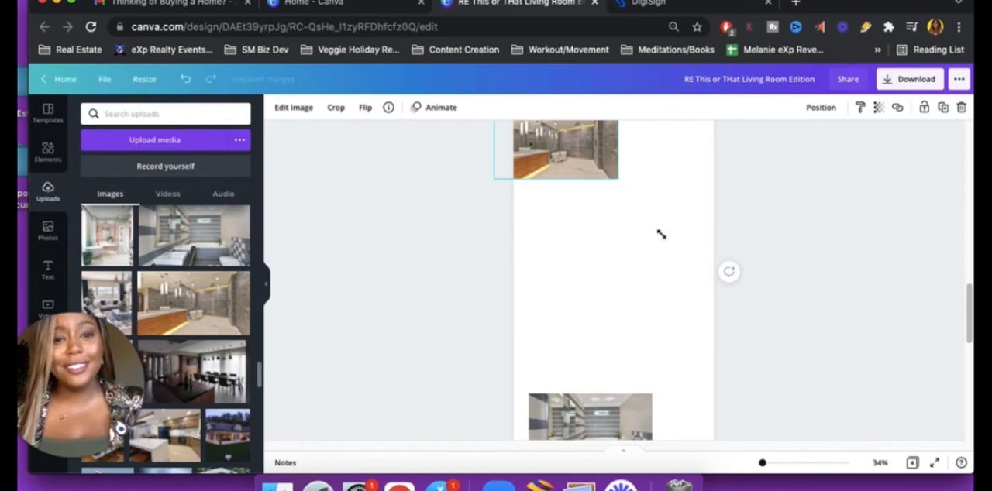
scroll(475, 249, "up", 1)
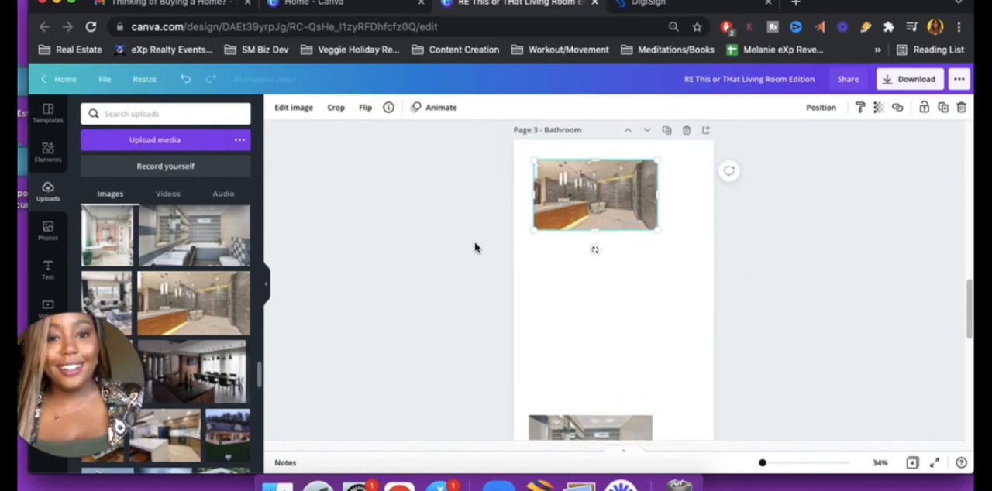
left_click_drag(545, 167, 531, 152)
left_click(591, 188)
left_click_drag(590, 186, 604, 163)
Enlarge the wooden vanity photo to the Bathroom page's full width and extend its height to about half the page
left_click_drag(636, 218, 704, 306)
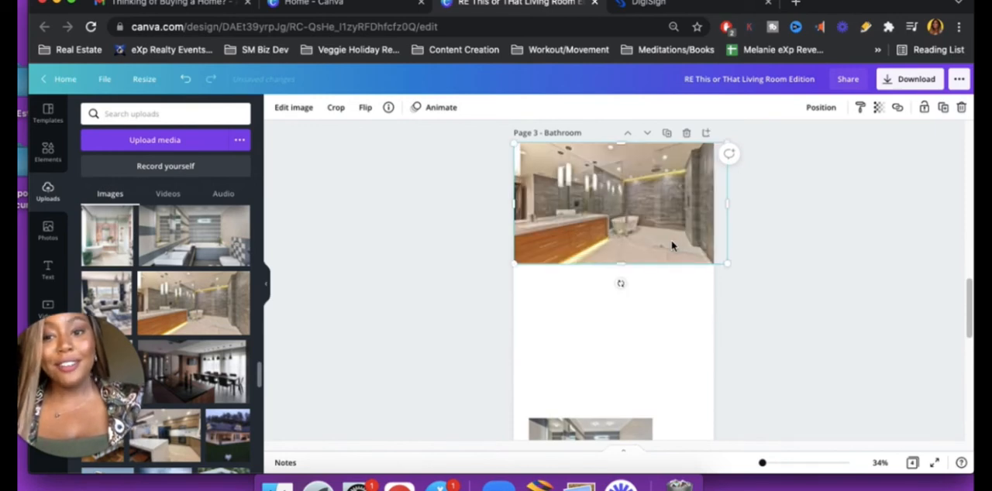
left_click_drag(729, 204, 713, 206)
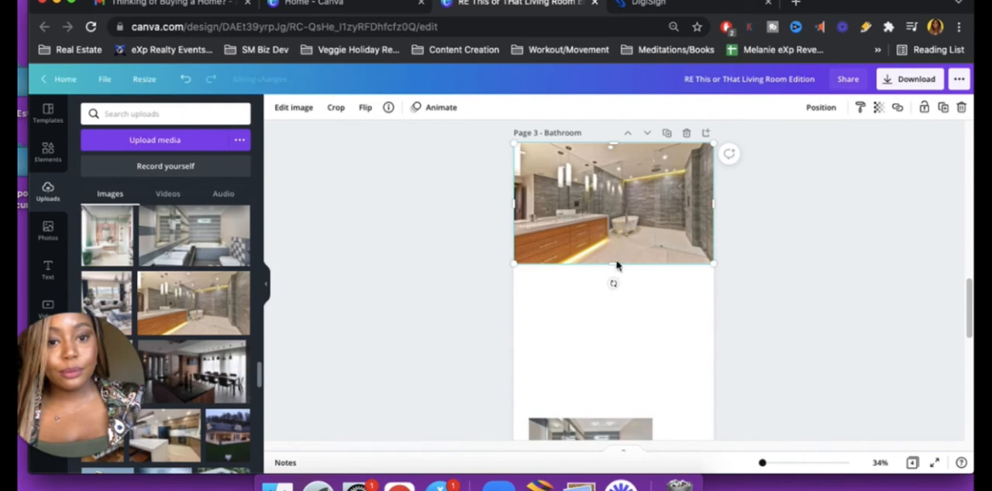
left_click_drag(613, 281, 613, 326)
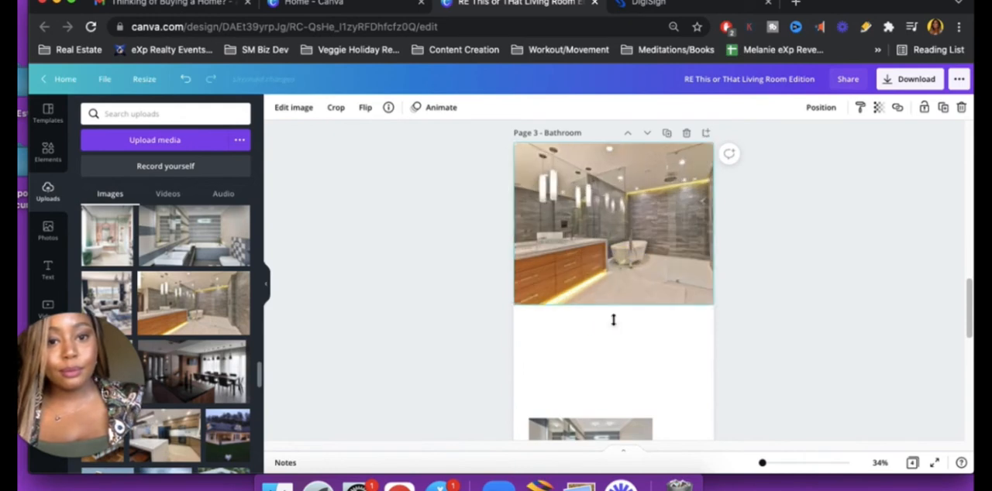
left_click(819, 337)
Move the grey striped bathroom photo to the Bathroom page's lower edge and enlarge it slightly beyond the page width
scroll(817, 342, "down", 3)
left_click(583, 355)
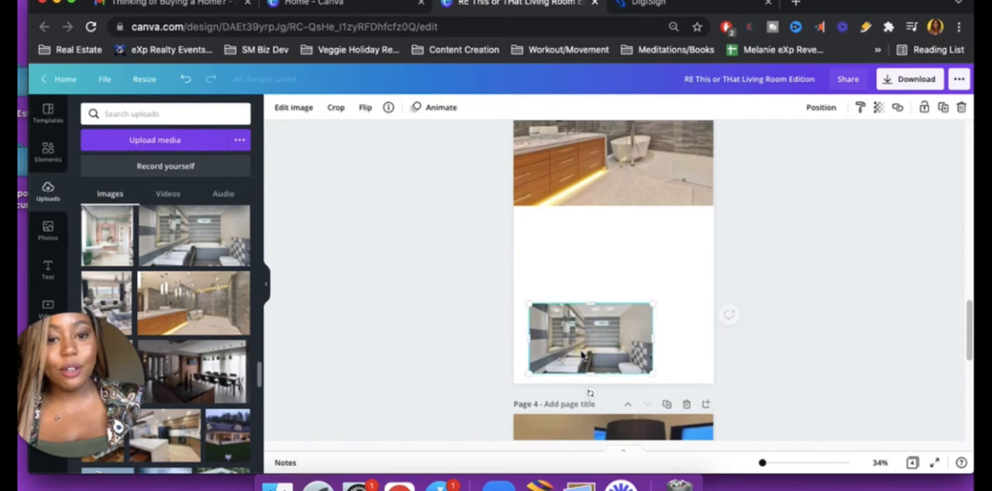
left_click_drag(562, 362, 546, 382)
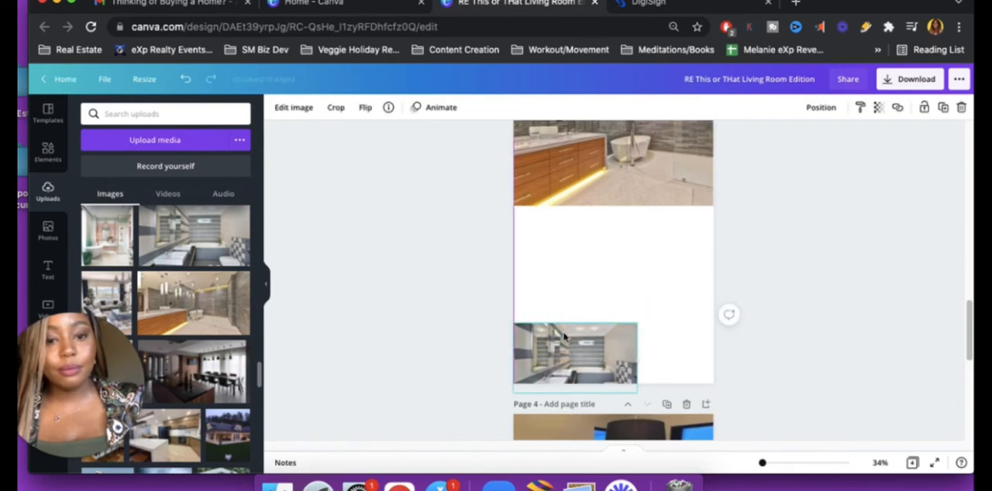
mouse_move(565, 335)
left_mouse_down()
mouse_move(565, 316)
mouse_move(578, 348)
left_mouse_up()
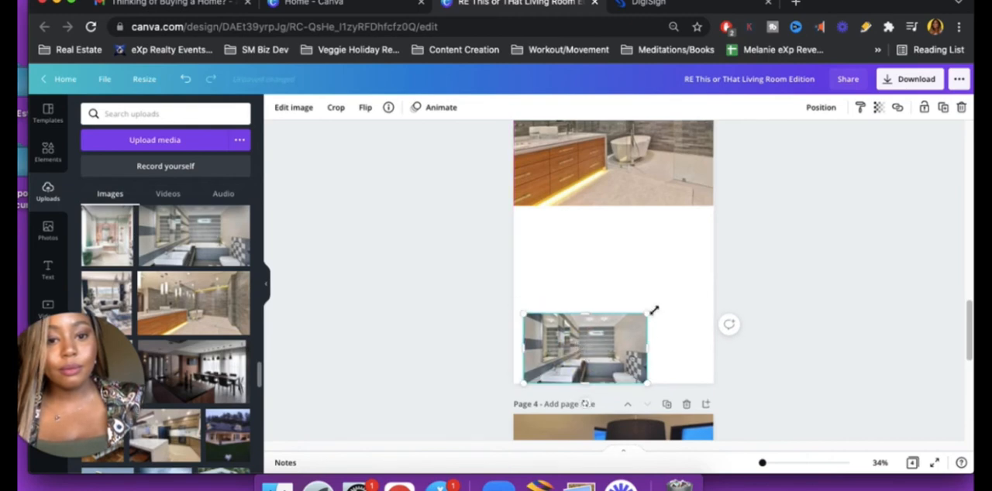
left_click_drag(648, 314, 687, 260)
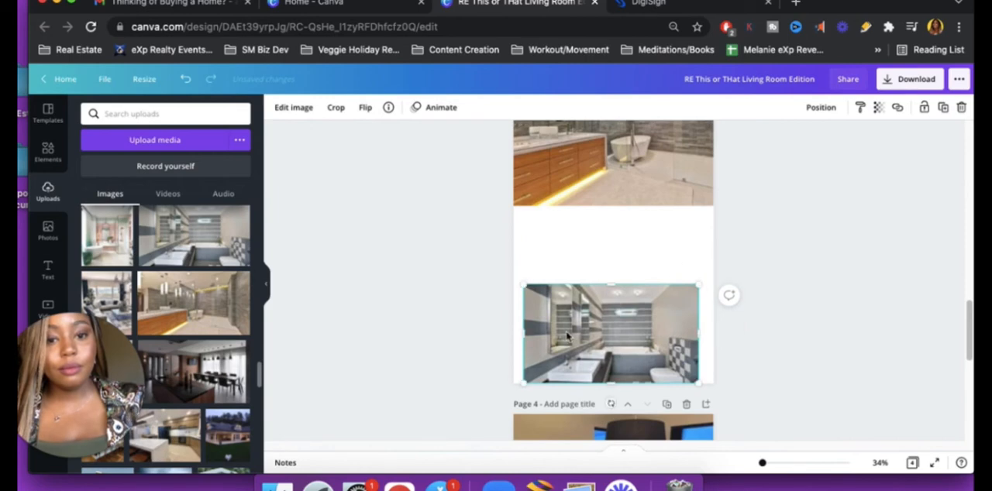
left_click(511, 332)
left_click_drag(512, 336, 505, 332)
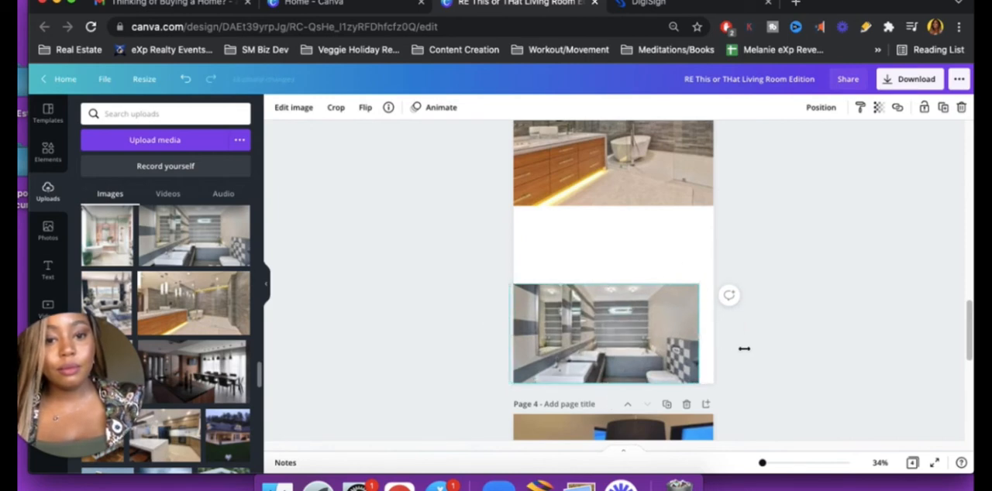
left_click_drag(700, 285, 719, 230)
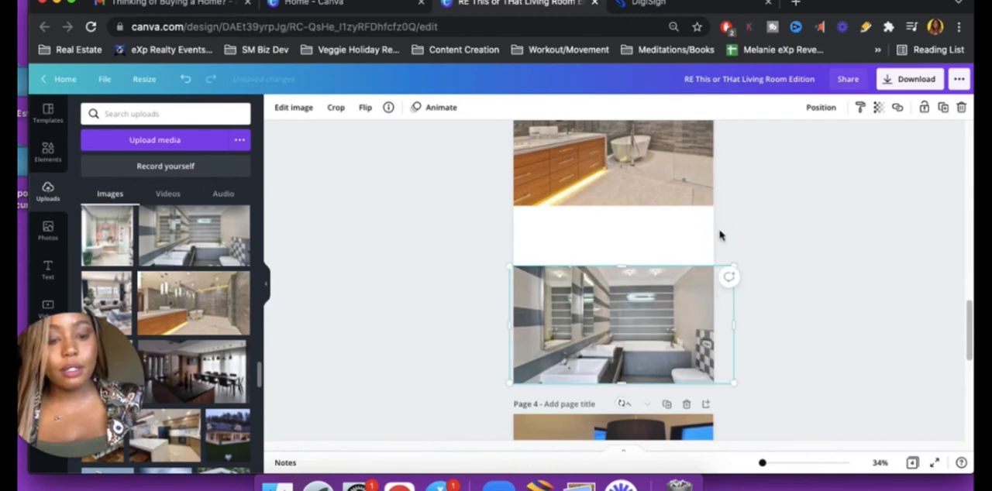
Increase the grey striped bathroom photo's height and align it with the Bathroom page's lower edge
left_click_drag(620, 266, 609, 216)
left_click_drag(612, 290, 622, 327)
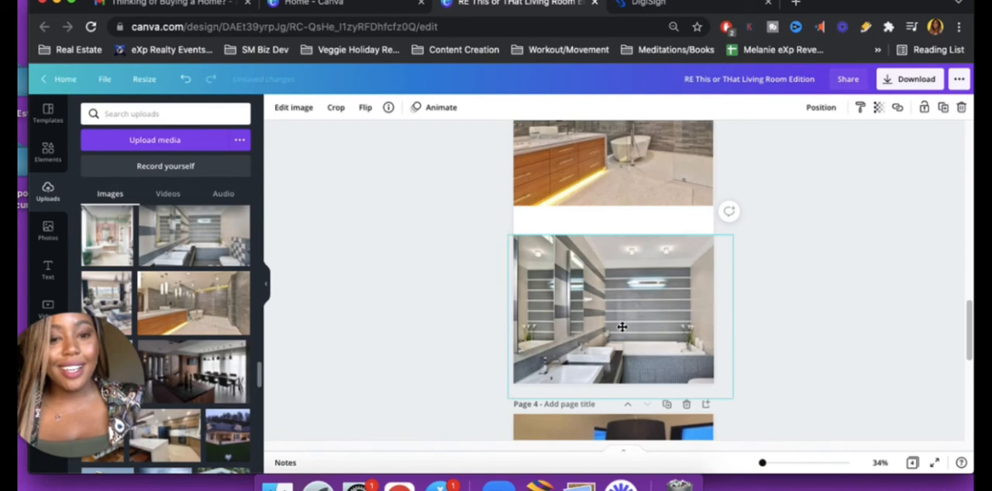
left_click(636, 288)
mouse_move(638, 291)
left_mouse_down()
mouse_move(647, 298)
mouse_move(624, 295)
mouse_move(633, 287)
left_mouse_up()
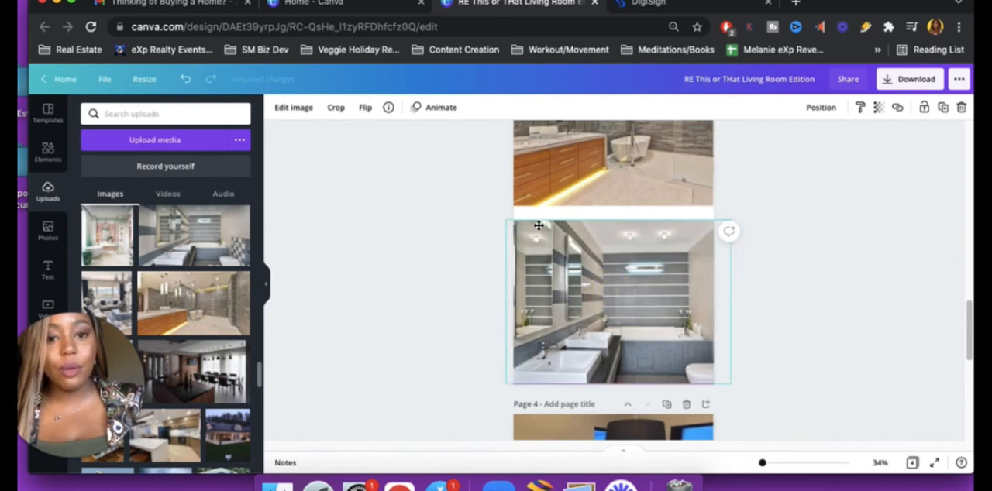
left_click_drag(538, 226, 539, 225)
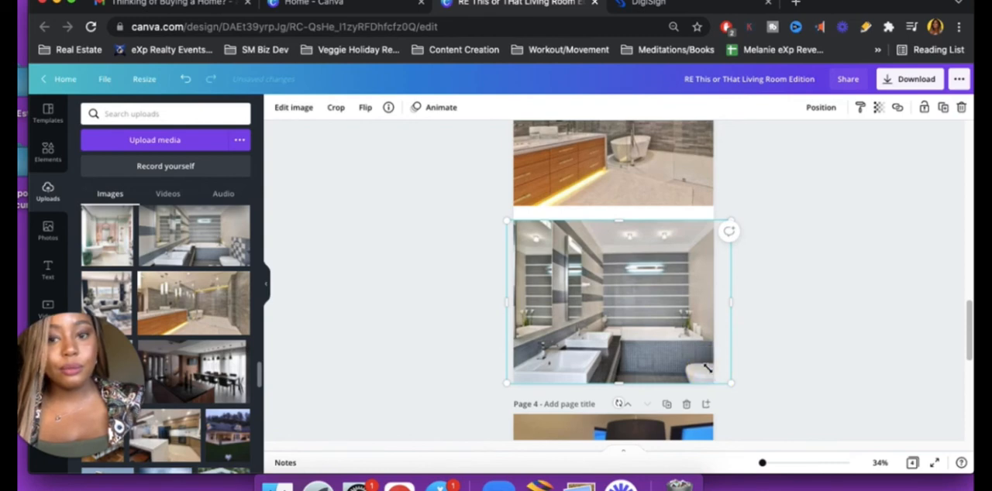
Scale the grey striped bathroom photo down and fit it across the page width directly beneath the wooden vanity photo
left_click_drag(731, 381, 710, 369)
left_click(630, 285)
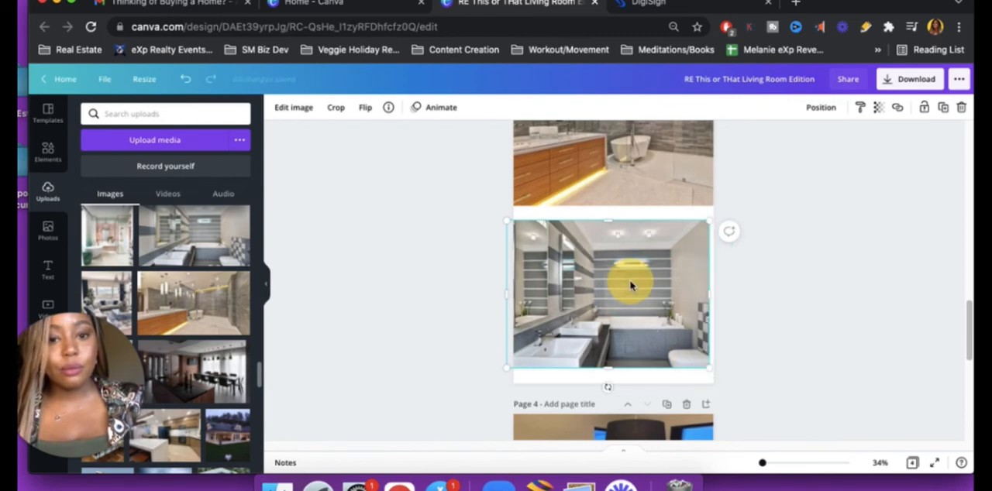
left_click_drag(622, 306, 635, 281)
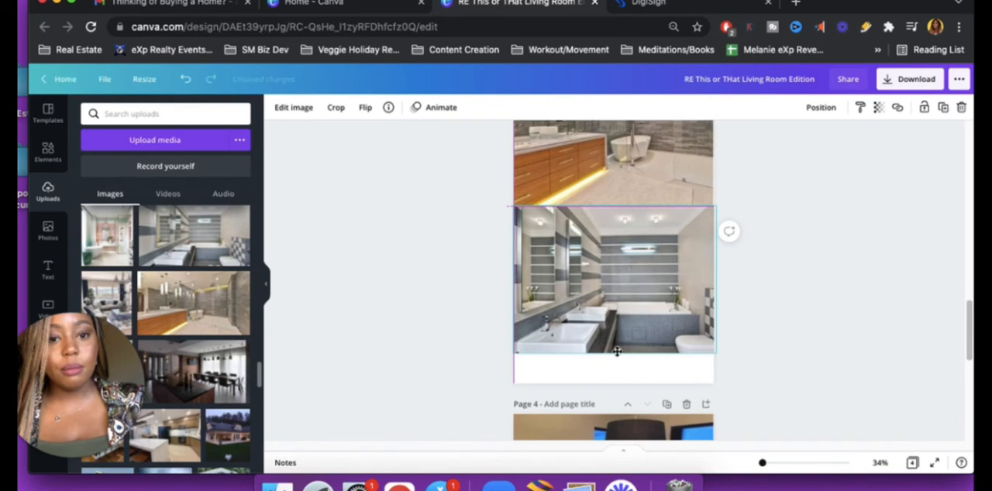
left_click_drag(601, 318, 589, 318)
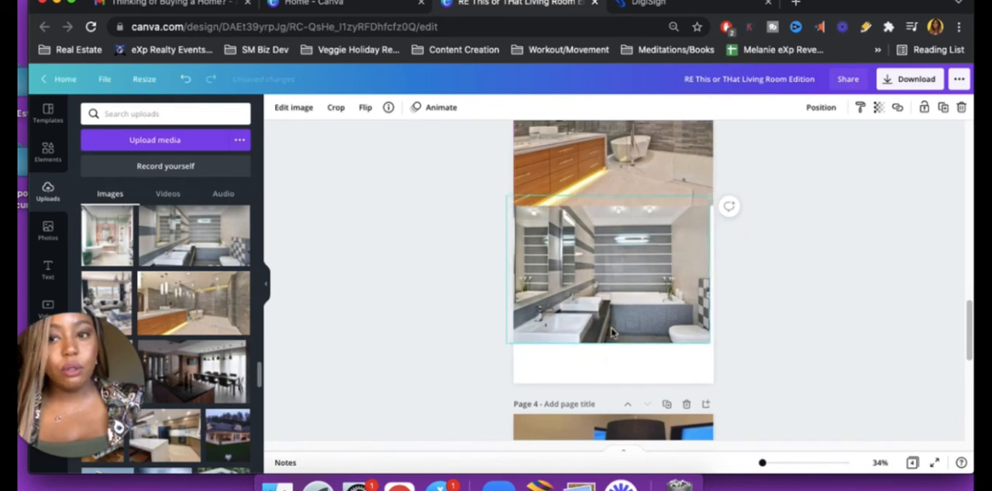
left_click_drag(613, 333, 618, 295)
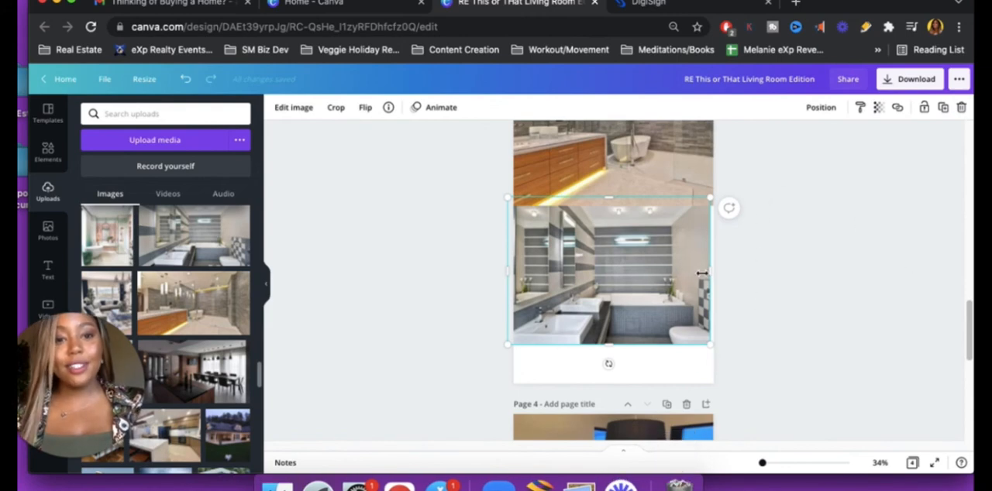
left_click_drag(713, 271, 715, 270)
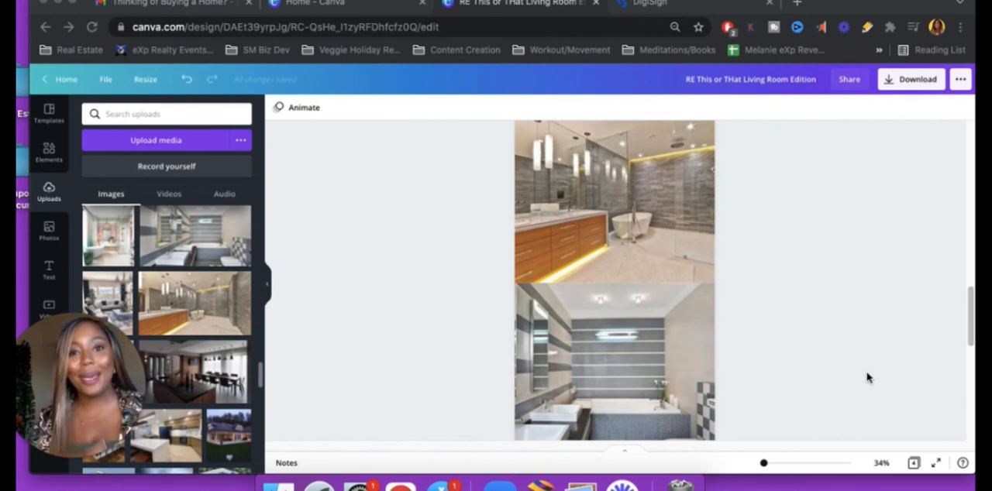
scroll(802, 344, "down", 2)
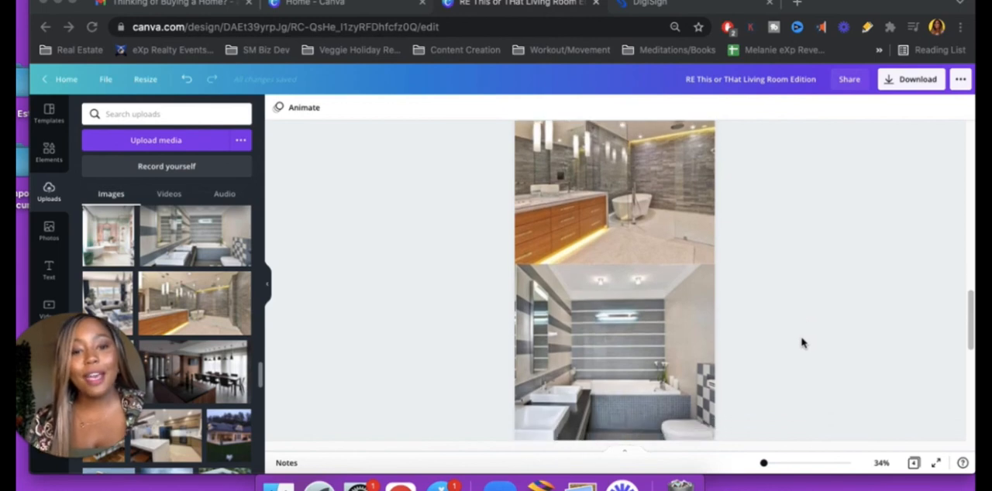
Review the stacked photo layouts on the living room, Kitchen and Bathroom pages and the example poll on page 4
scroll(803, 345, "up", 1)
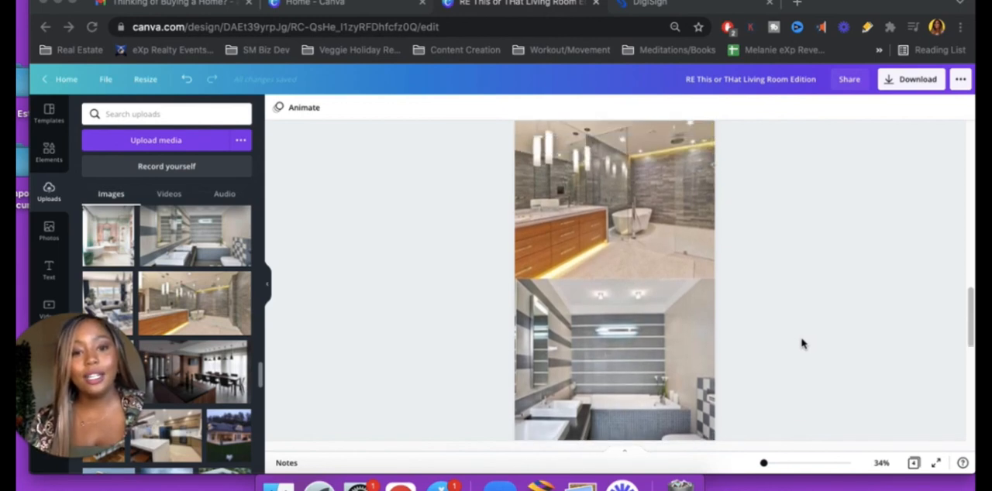
scroll(802, 344, "down", 1)
scroll(803, 344, "down", 1)
scroll(804, 344, "up", 1)
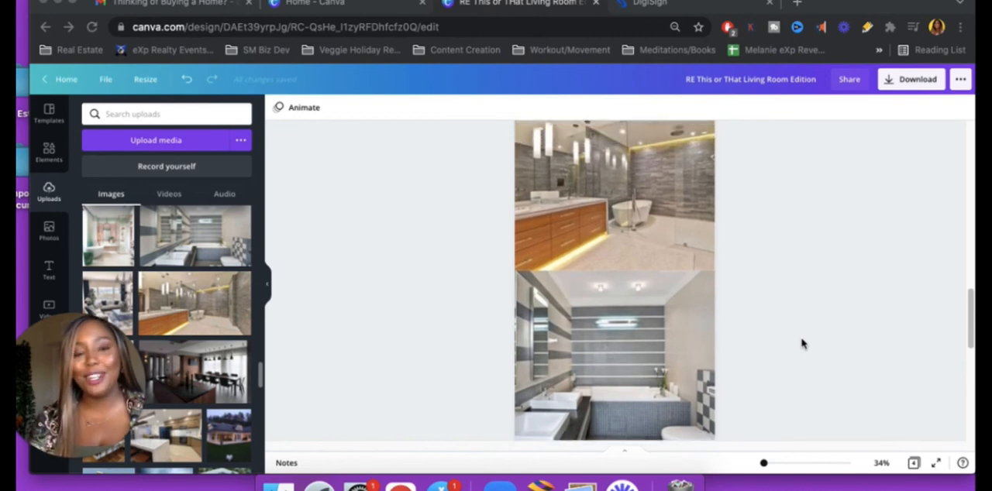
scroll(803, 345, "up", 10)
scroll(803, 344, "up", 3)
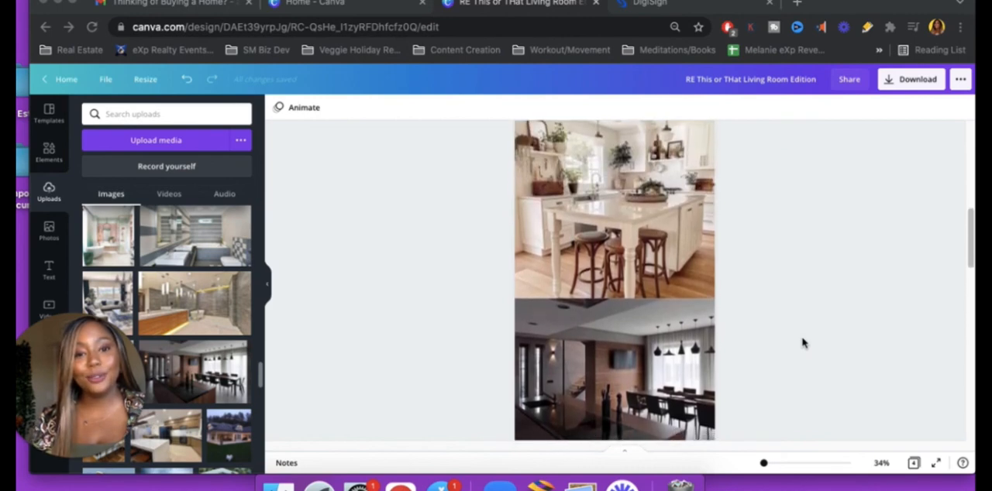
scroll(803, 345, "up", 12)
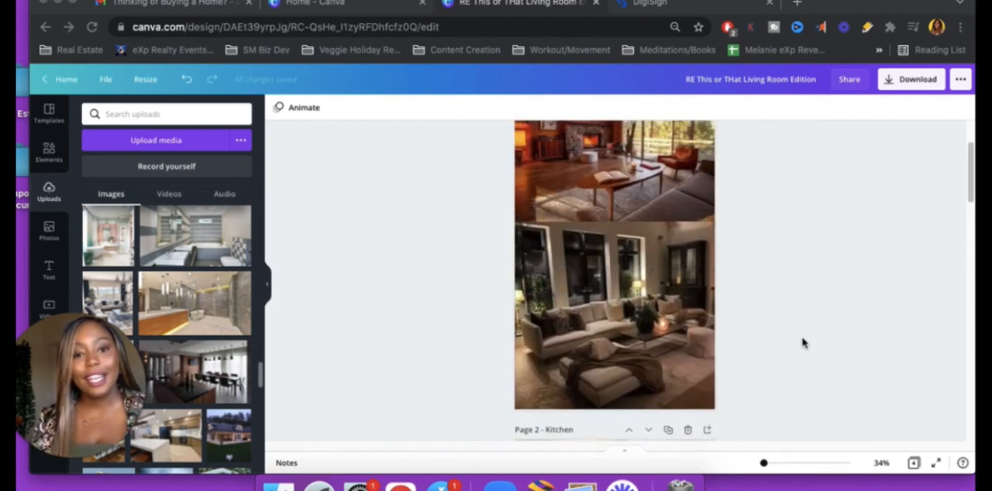
scroll(802, 344, "down", 1)
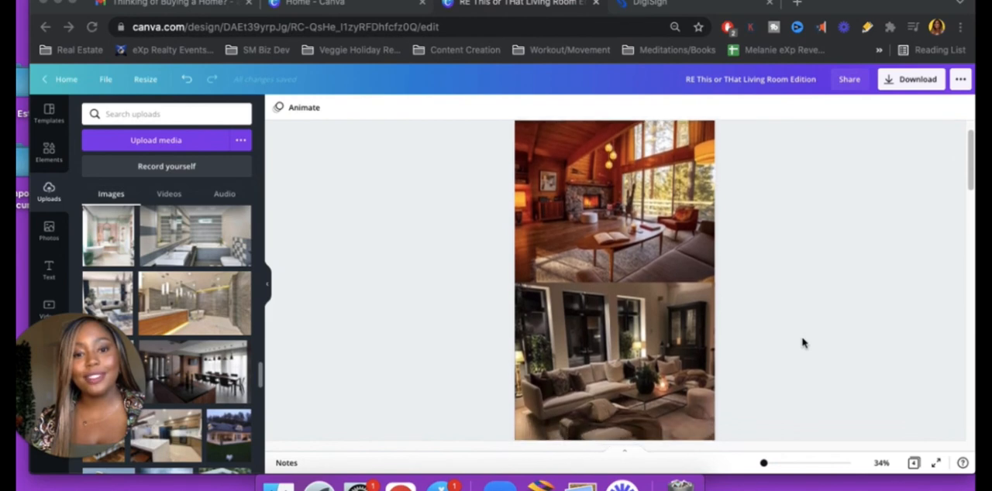
scroll(803, 345, "down", 10)
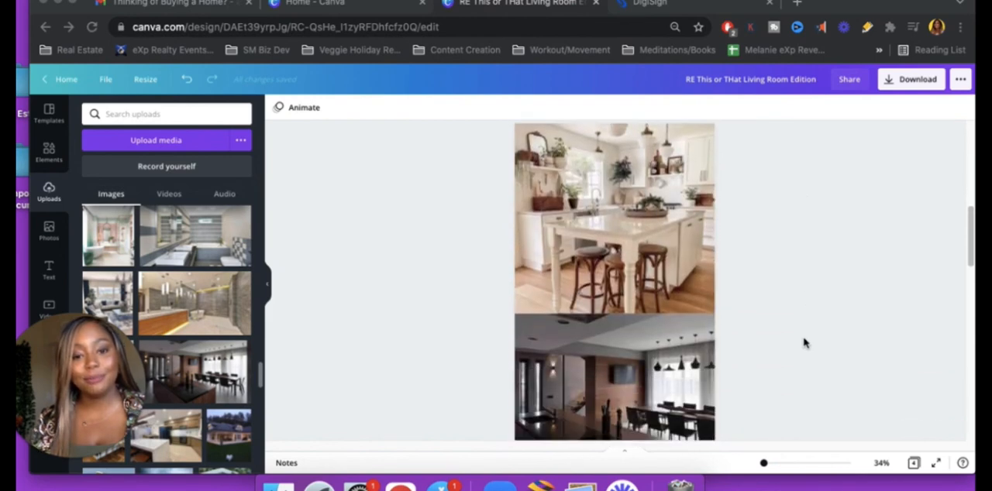
scroll(802, 344, "down", 10)
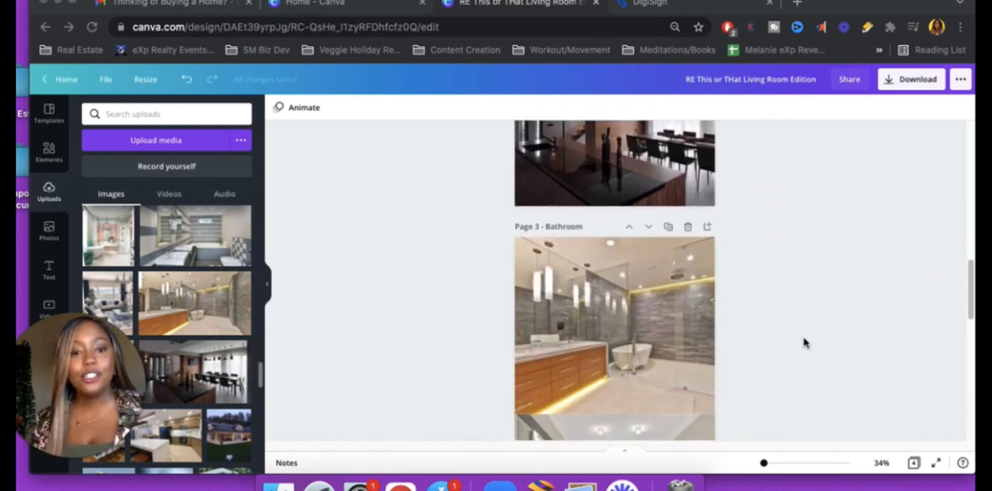
scroll(804, 342, "down", 6)
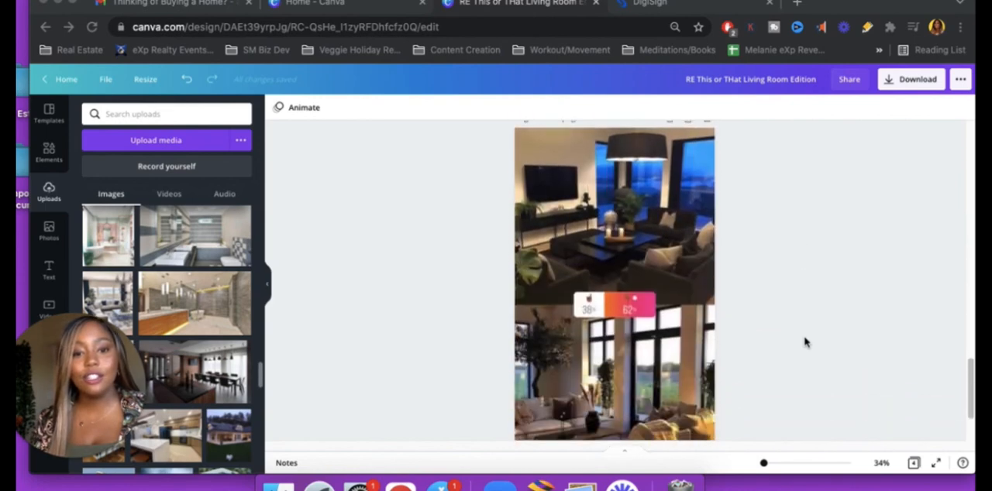
scroll(805, 342, "up", 5)
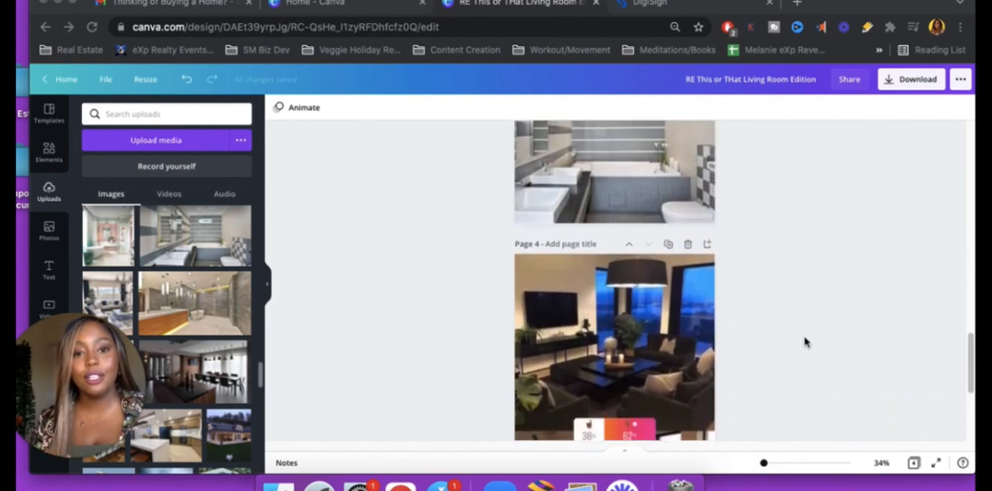